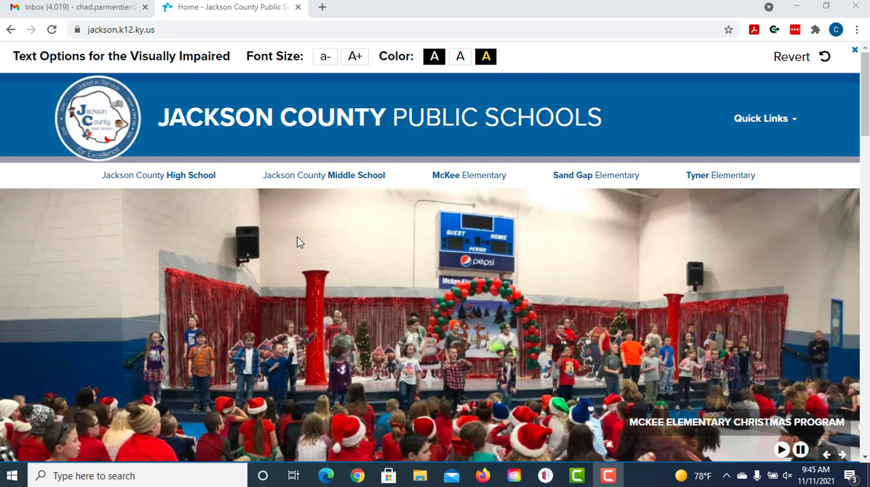
Step: From the district website, go to the Jackson County High School page and open its Clever login
scroll(297, 237, "down", 5)
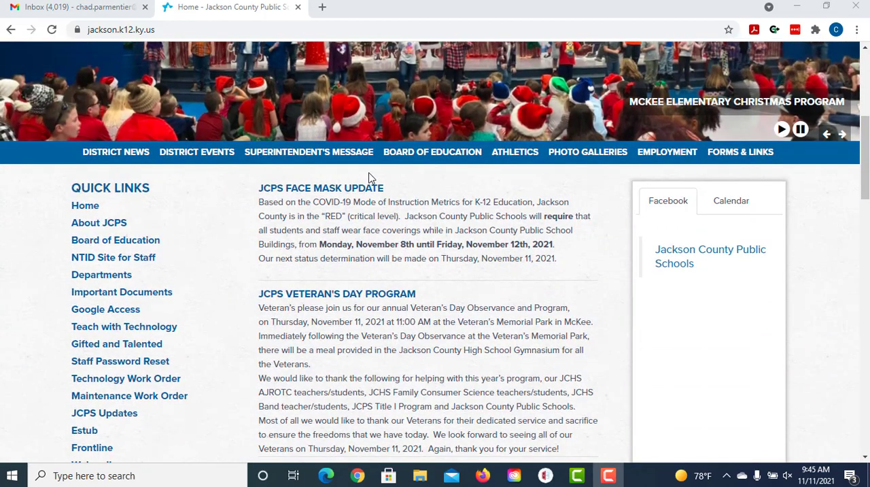
scroll(369, 178, "up", 5)
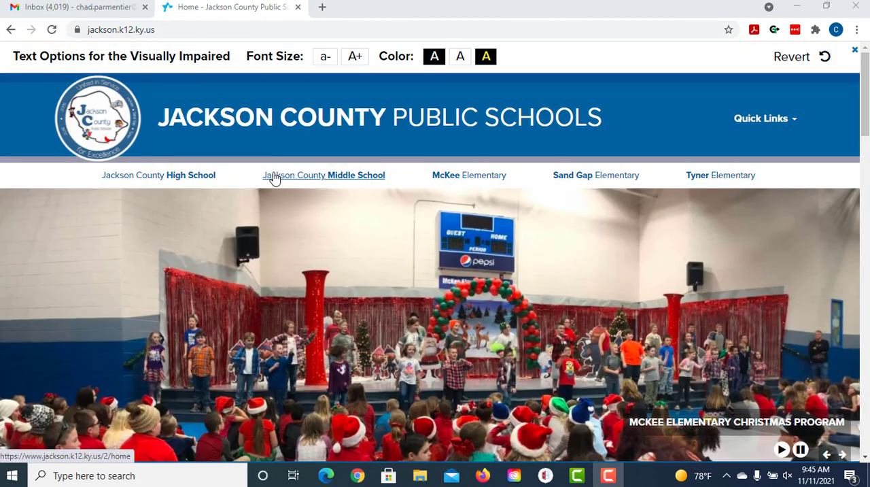
left_click(178, 176)
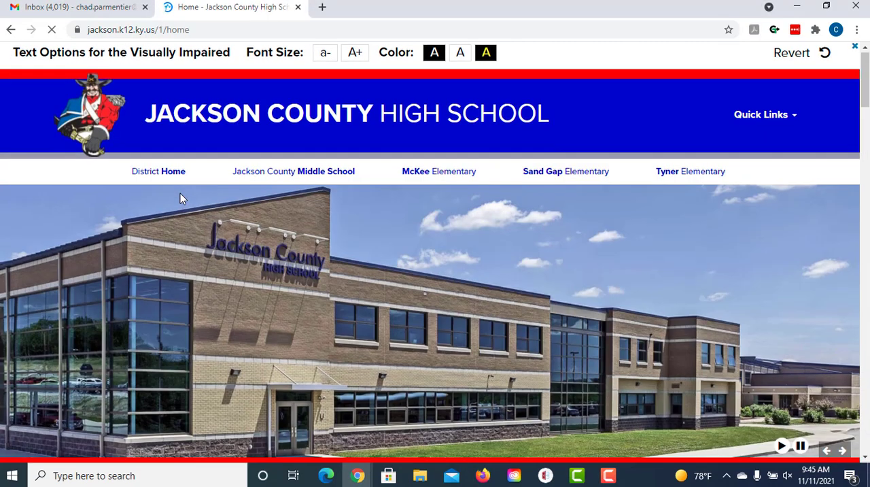
scroll(180, 197, "down", 10)
scroll(180, 197, "down", 5)
left_click(181, 199)
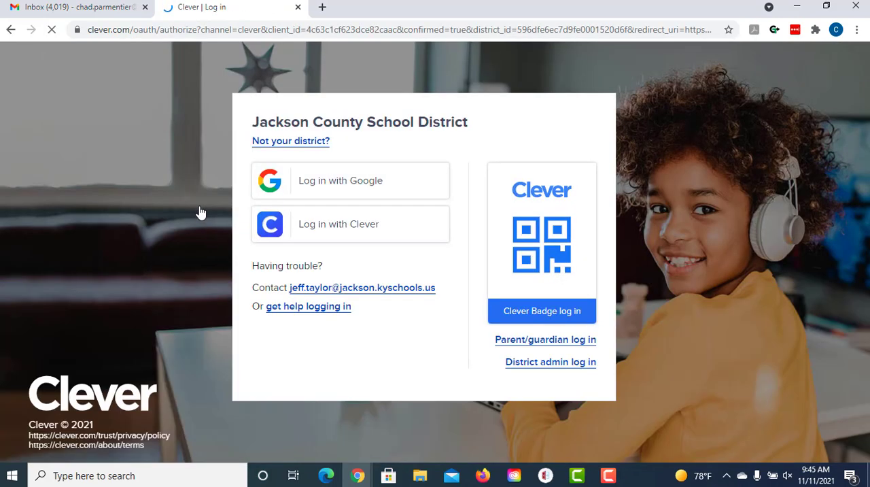
Step: Sign in to Clever with the teacher's Google account and launch GradeCam from the favorites, allowing it to use the camera
left_click(324, 180)
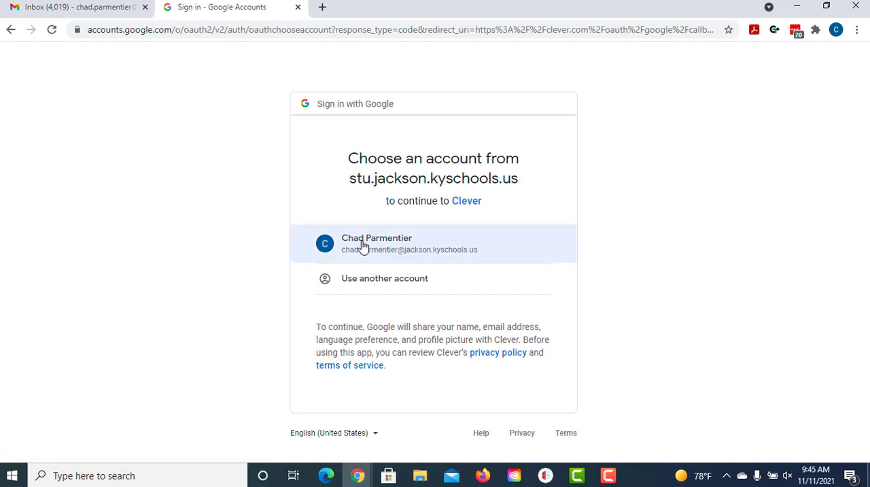
left_click(362, 247)
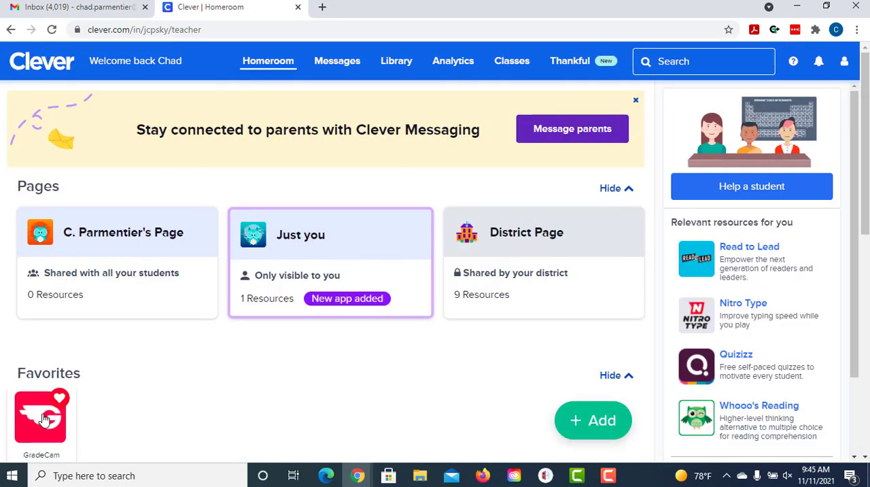
left_click(39, 414)
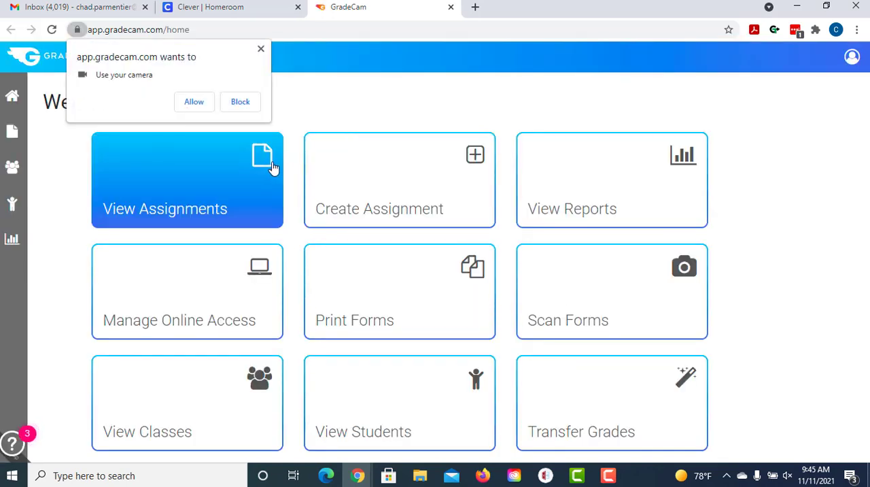
left_click(194, 102)
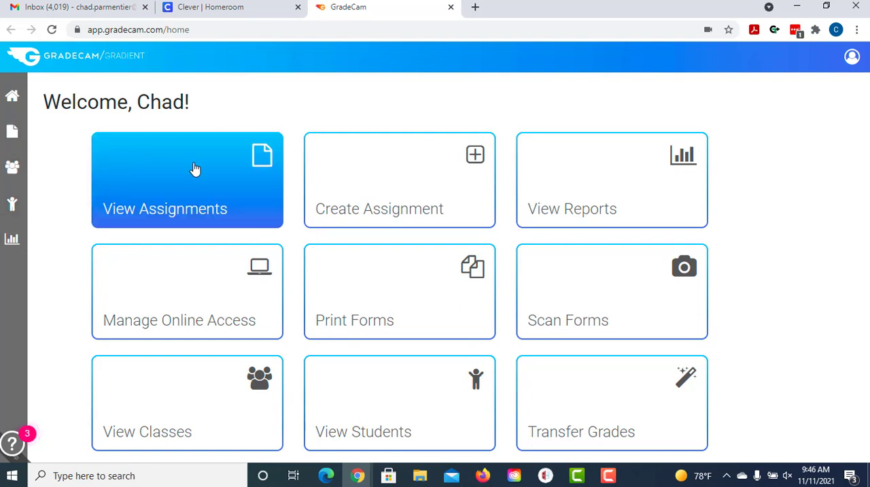
Step: Start a new multiple-question assignment, postponing the creation guide
left_click(375, 184)
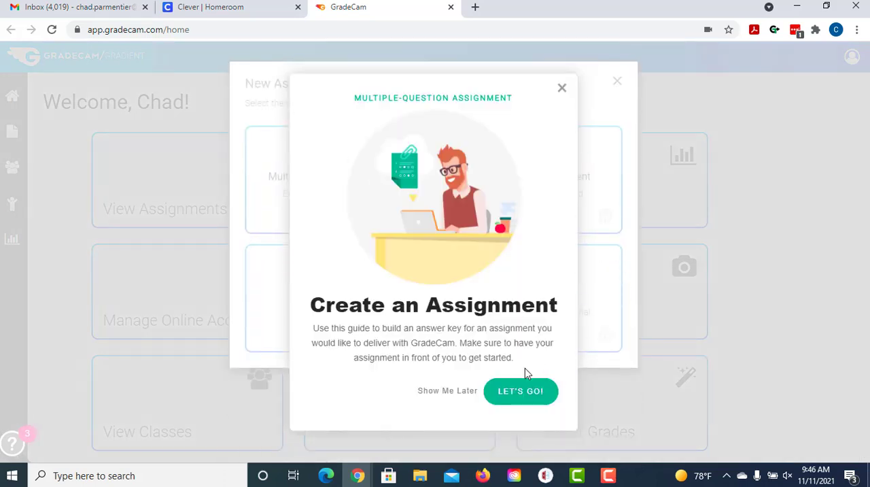
left_click(446, 391)
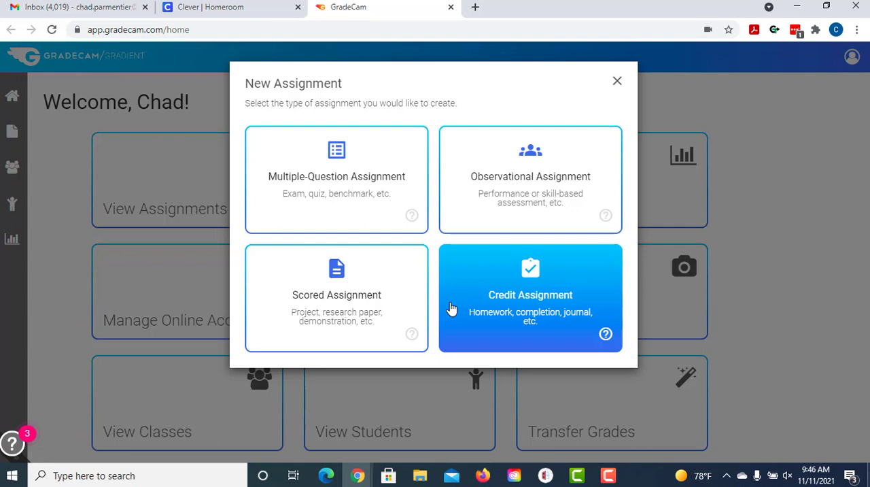
left_click(326, 185)
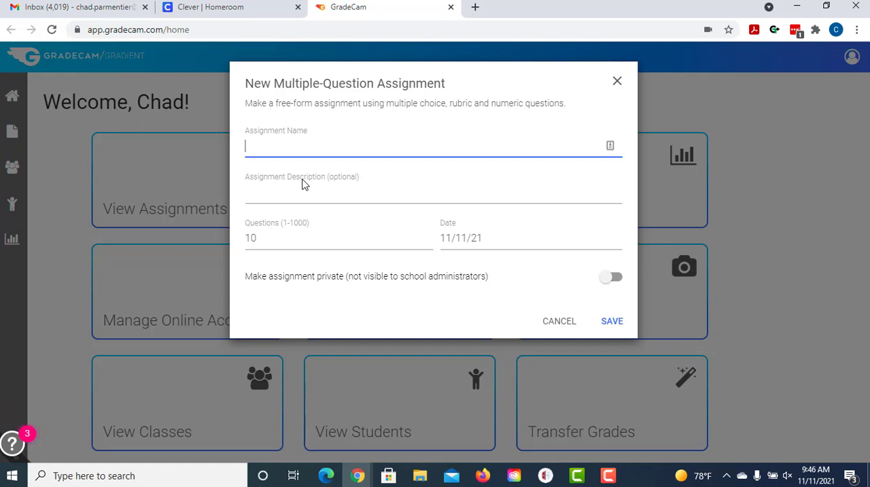
Step: Name the assignment "Lesson 10 WTP" and describe it as "Chapter quiz over lesson 10"
type("LEs")
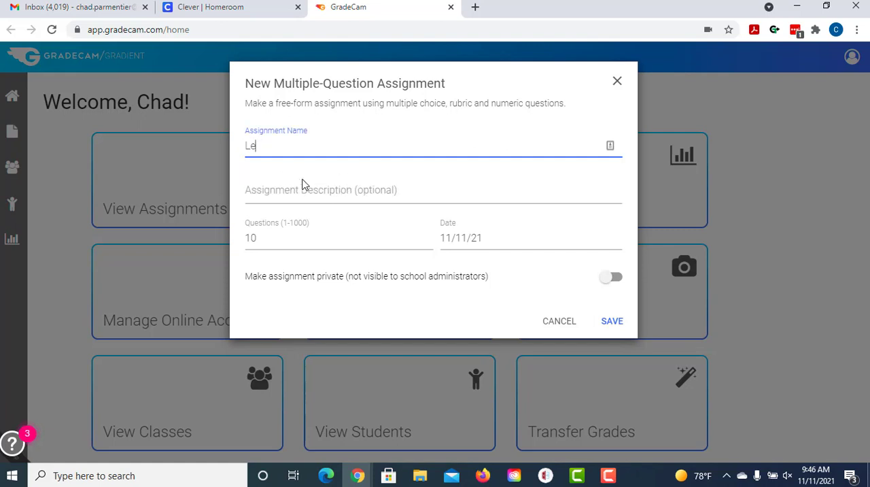
type("son 10 WTP")
left_click(303, 185)
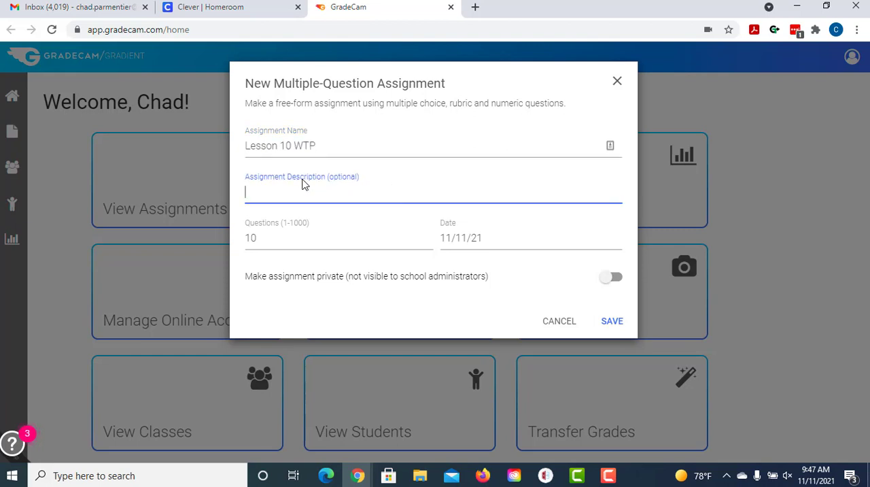
type("Chapter quiz over les")
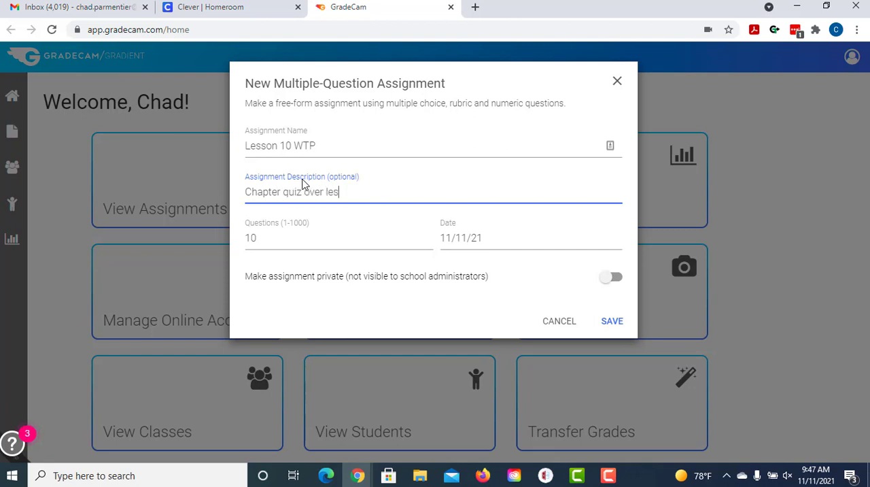
type("son 10")
Step: Set the number of questions to 42, keep the date 11/11/21, and save the assignment
left_click(264, 240)
double_click(263, 239)
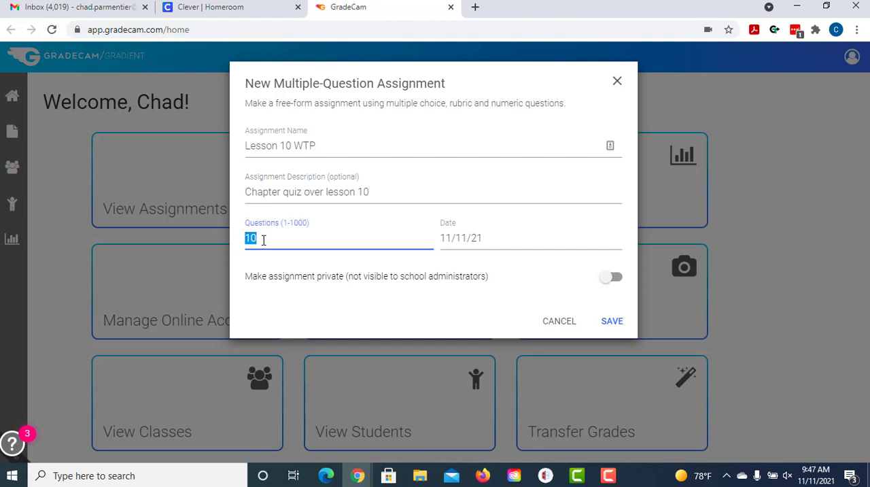
type("42")
left_click(496, 239)
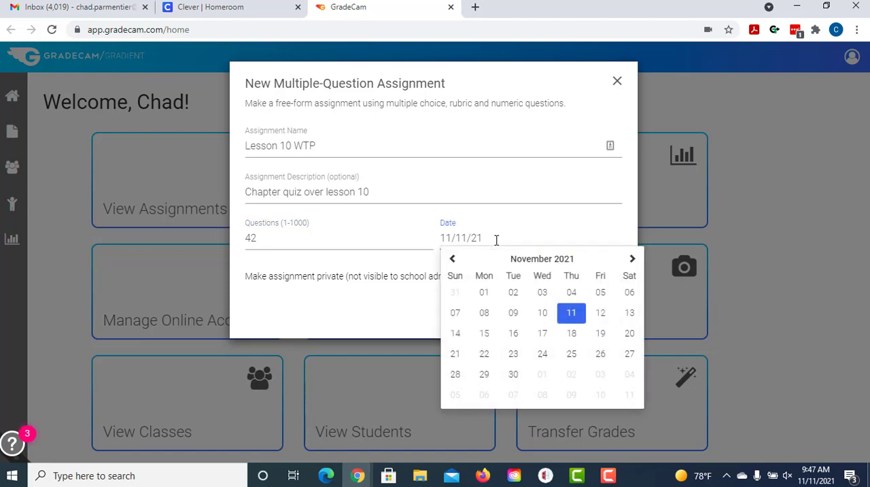
left_click(357, 297)
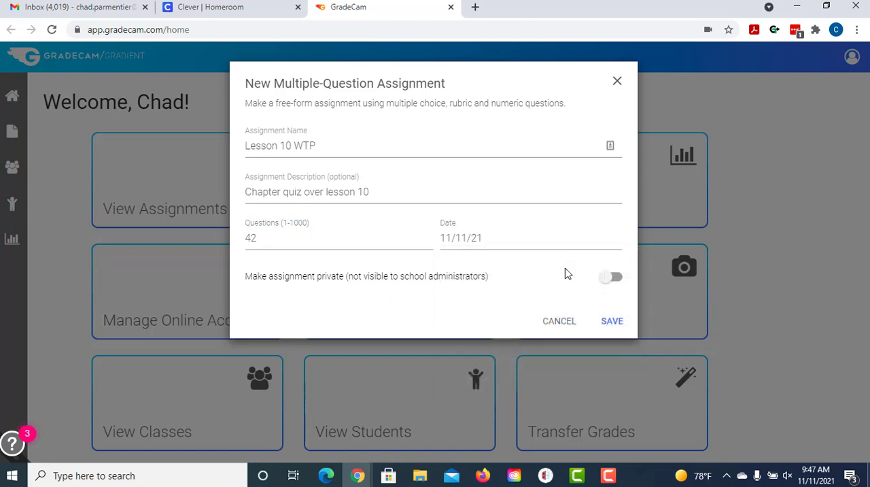
left_click(608, 326)
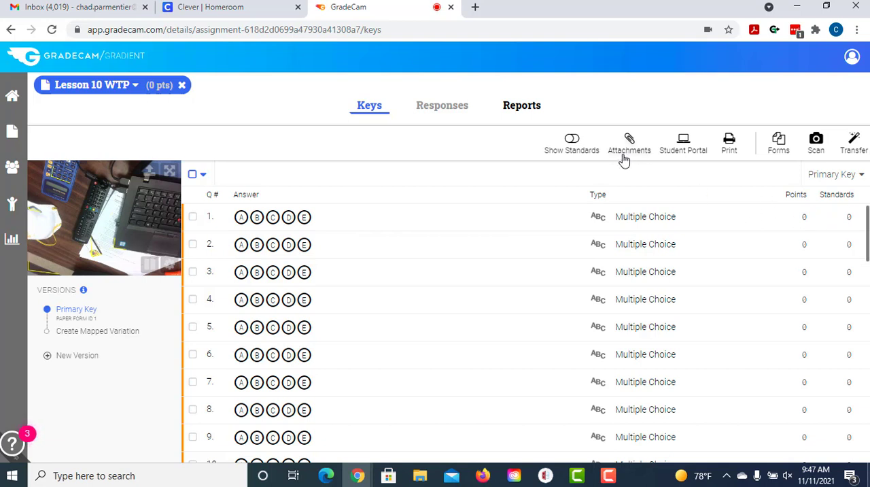
Step: Turn on Show Standards and attach "Lesson 10 without ans" from the Desktop to the assignment, shown in the Student Portal
left_click(570, 141)
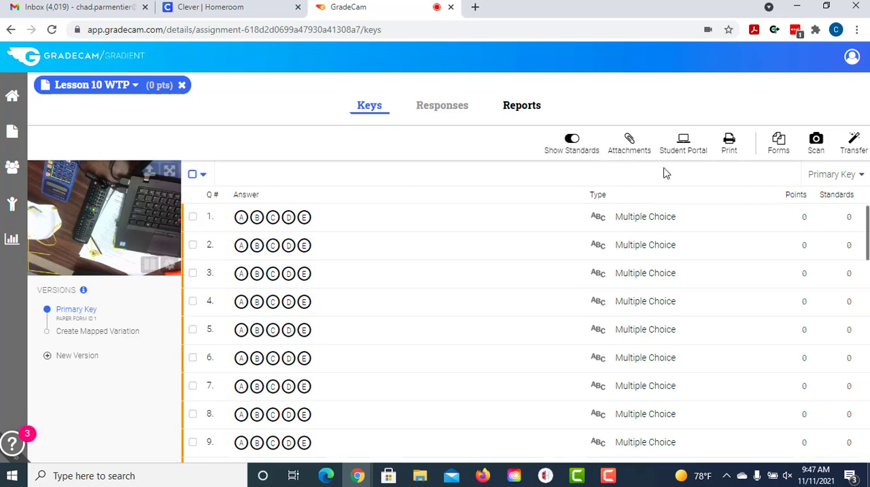
left_click(630, 140)
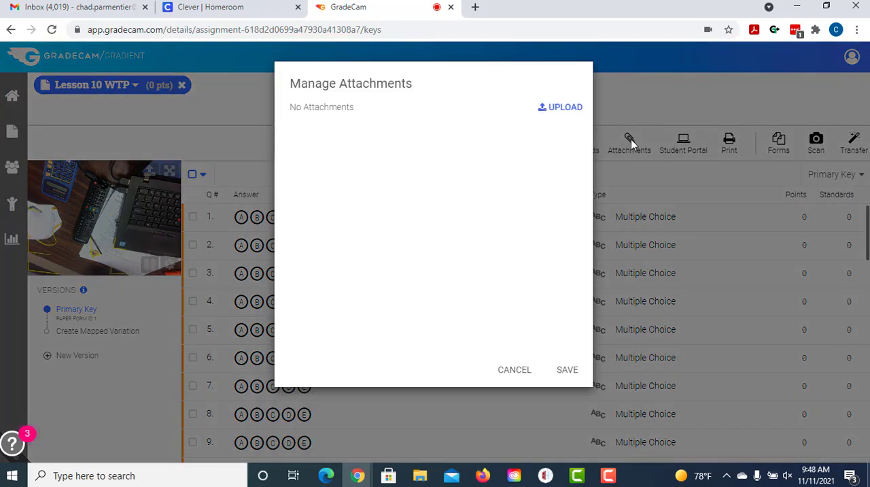
left_click(568, 113)
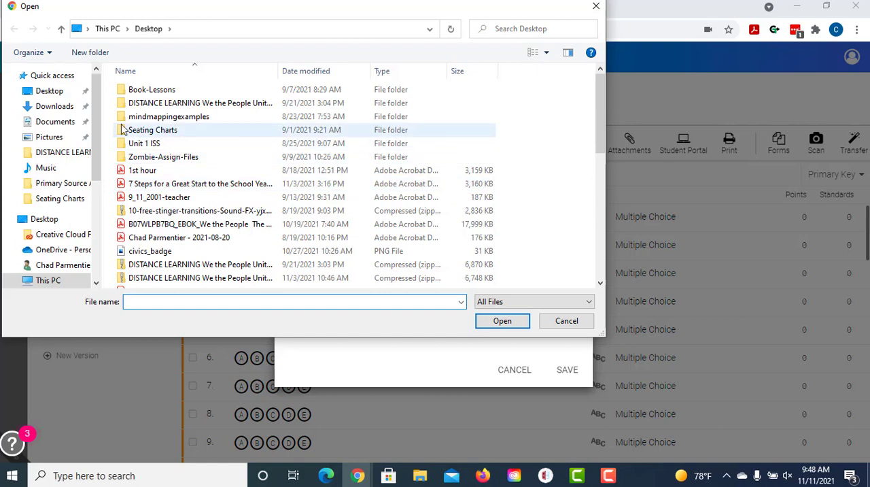
left_click(42, 90)
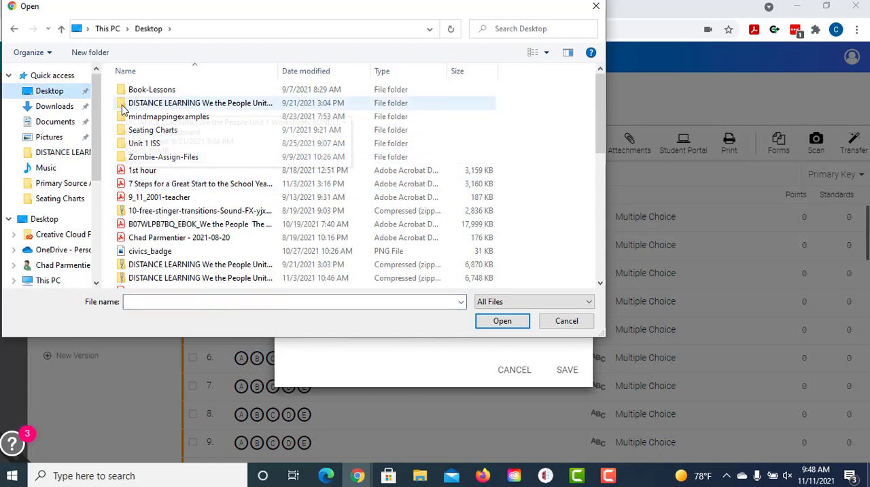
scroll(161, 189, "down", 1)
scroll(161, 189, "down", 4)
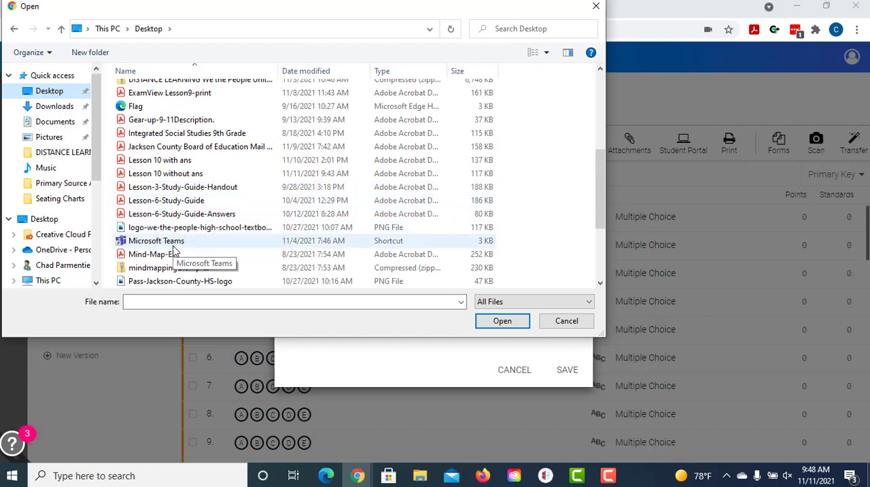
left_click(197, 175)
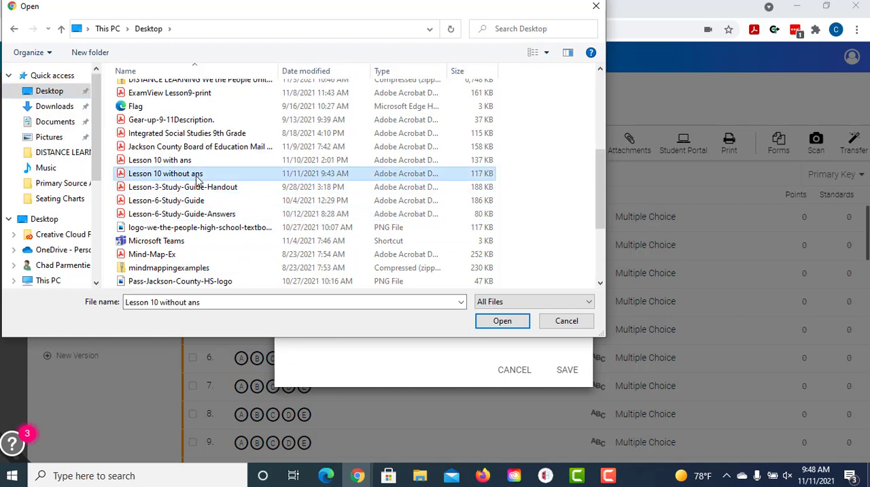
left_click(500, 324)
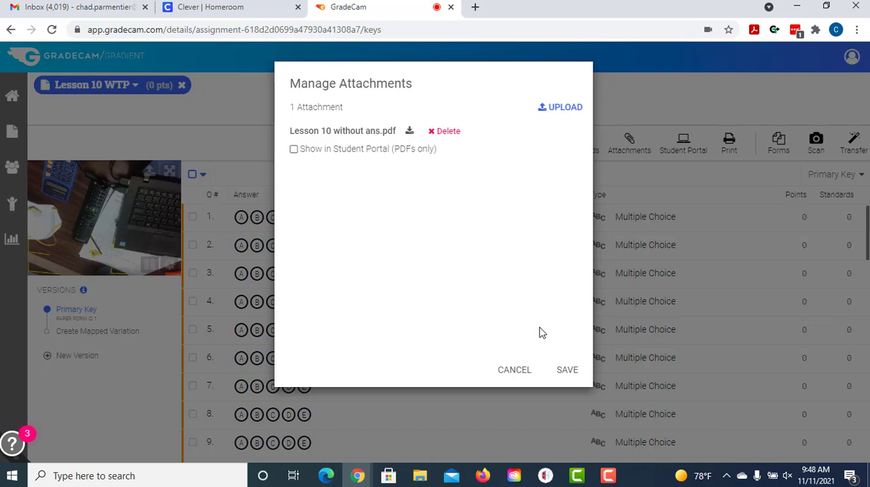
left_click(294, 150)
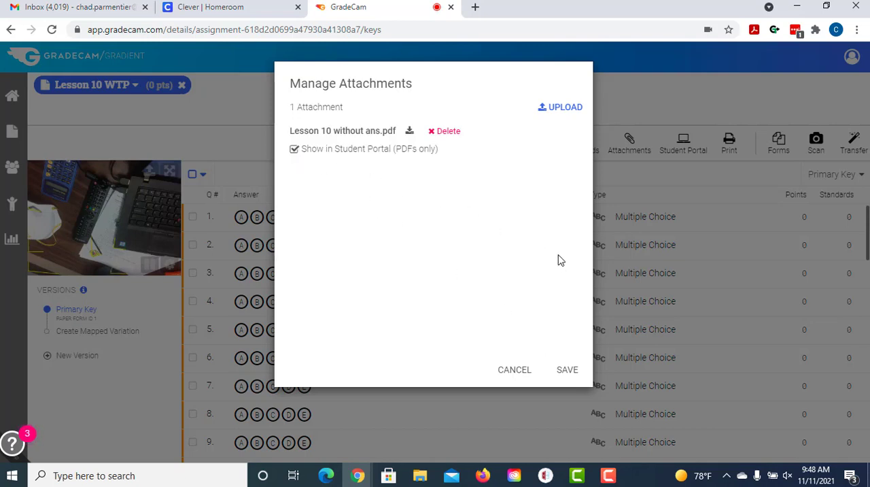
left_click(563, 369)
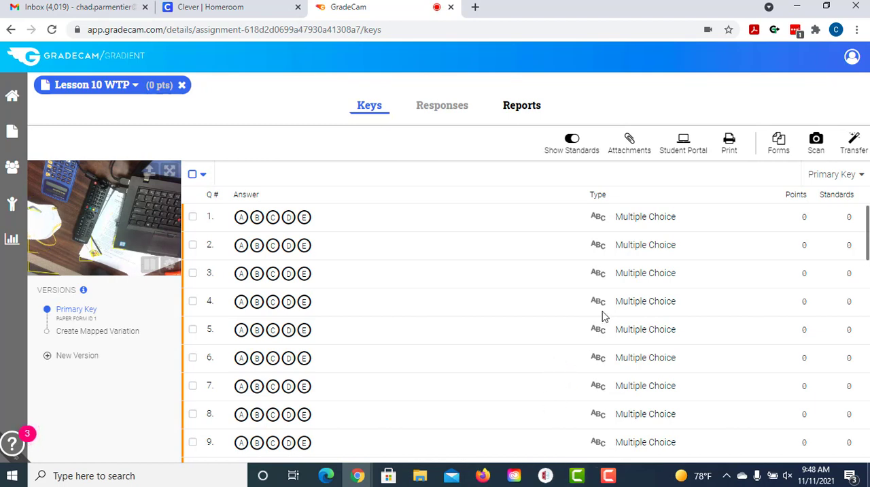
Step: Open "Lesson 10 without ans" from the desktop, re-enable the Acrobat PDFMaker add-in, view the worksheet's first page, and return to GradeCam
left_click(797, 7)
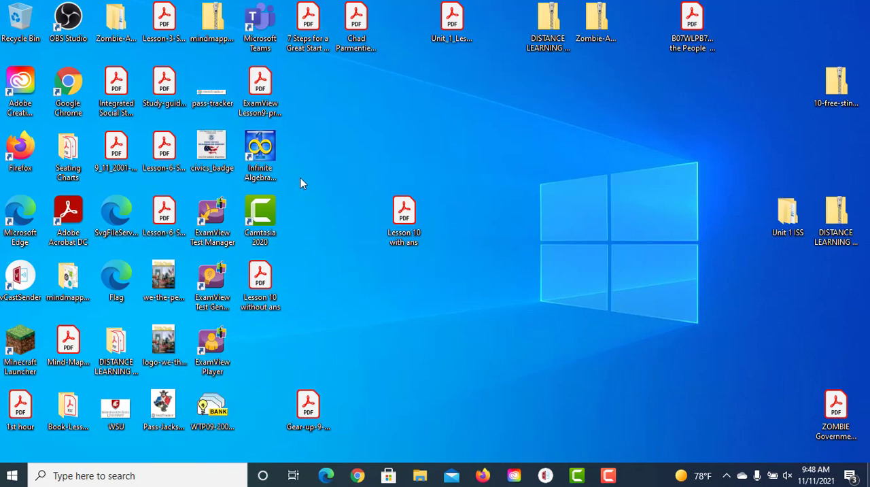
left_click_drag(270, 279, 317, 272)
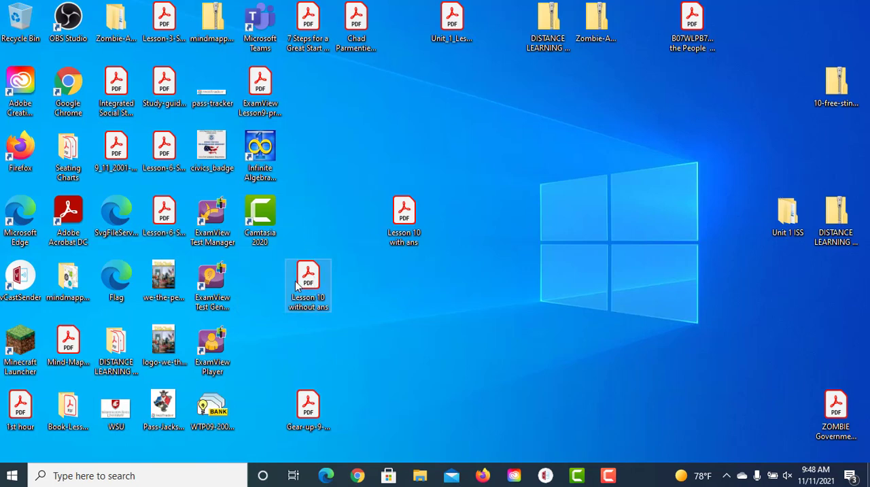
double_click(297, 286)
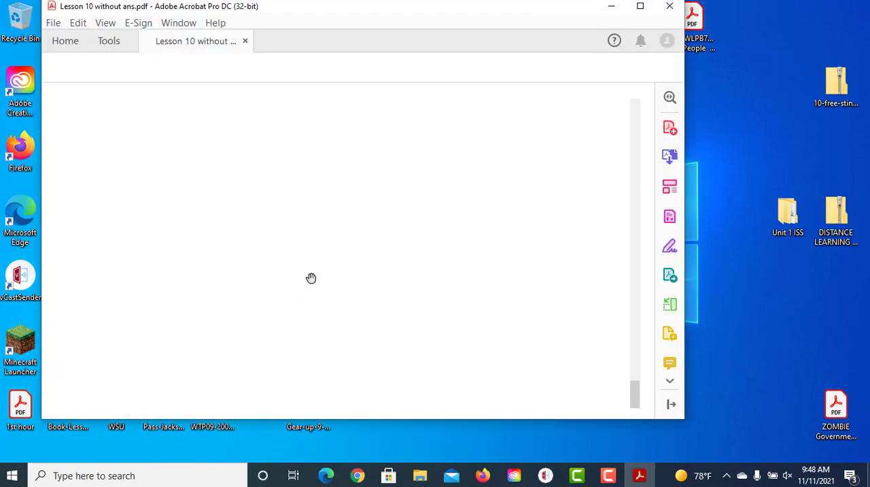
scroll(320, 277, "up", 20)
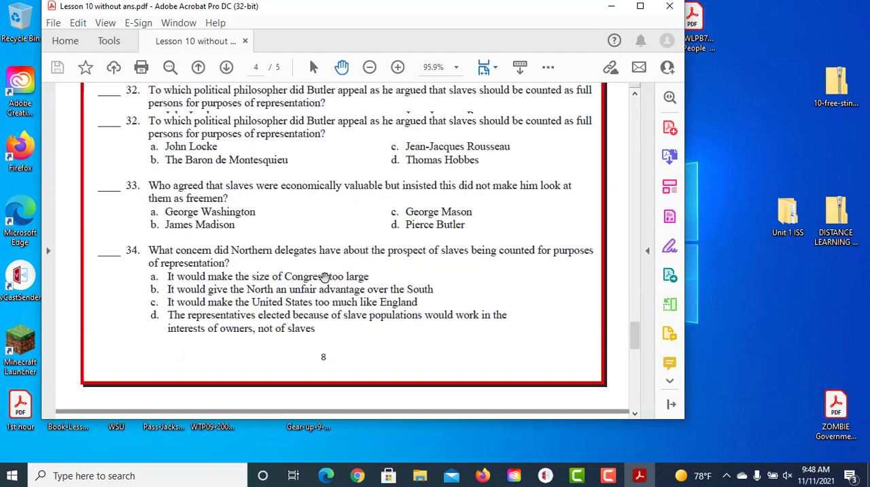
scroll(325, 278, "up", 20)
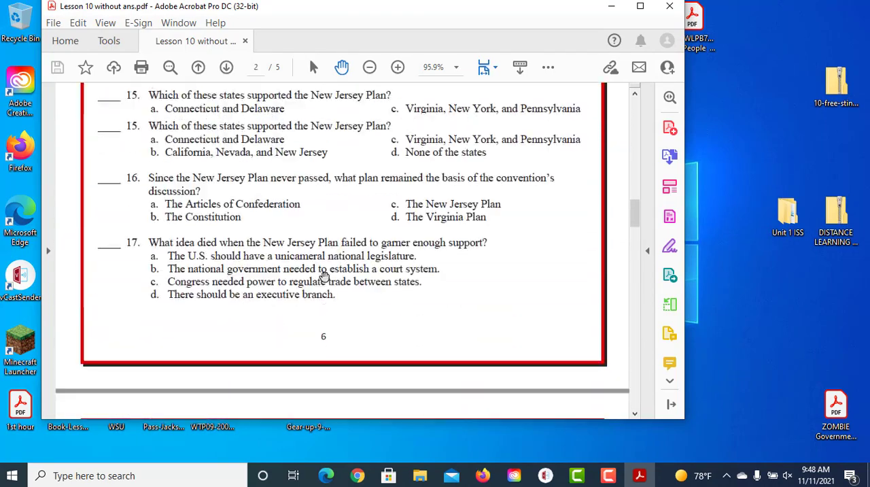
scroll(322, 276, "up", 20)
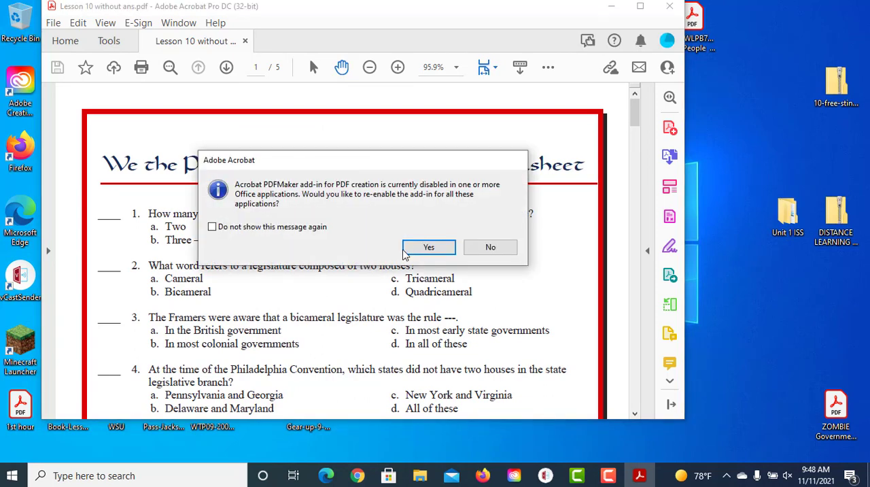
left_click(417, 246)
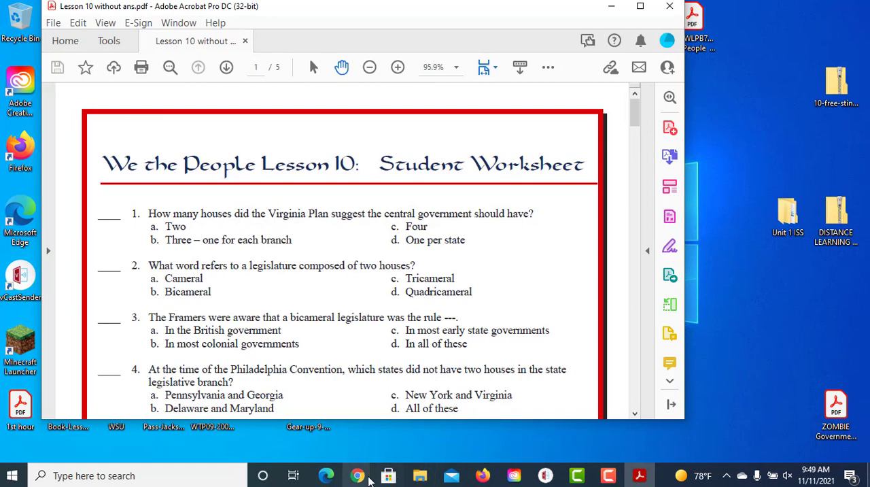
left_click(358, 475)
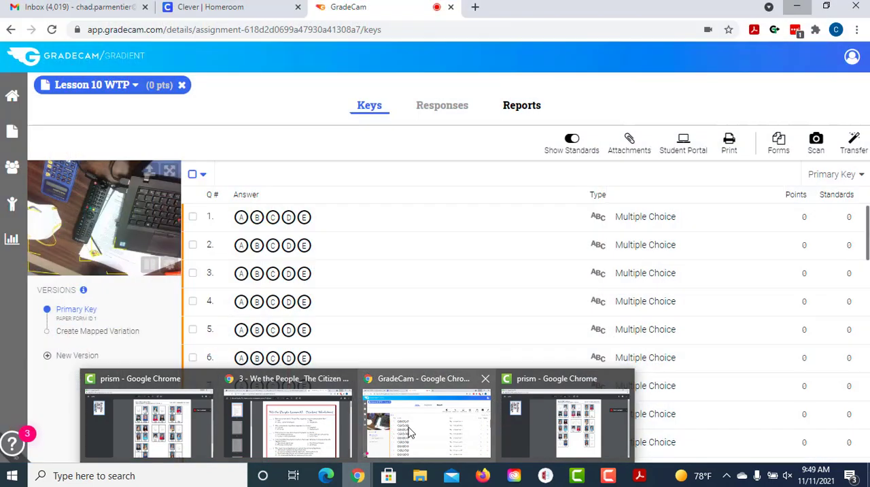
left_click(427, 435)
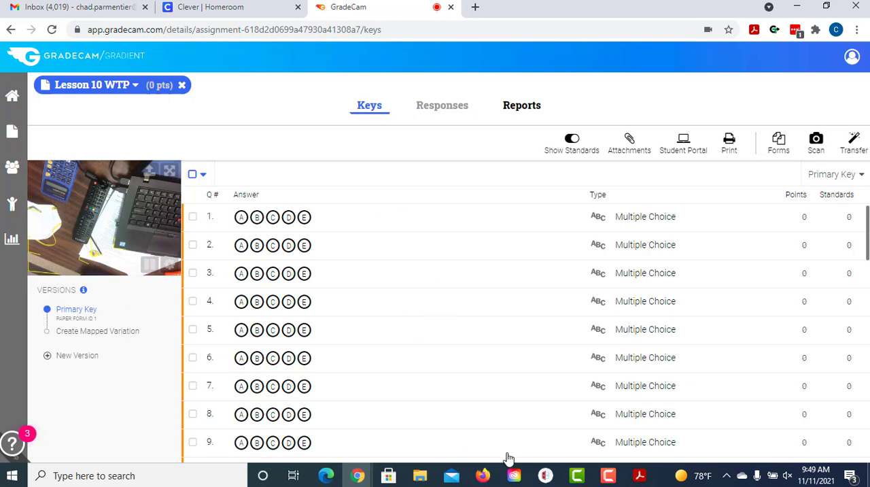
Step: Open "Lesson 10 with ans" from the desktop in Acrobat and view the answer list on its last page
left_click(637, 475)
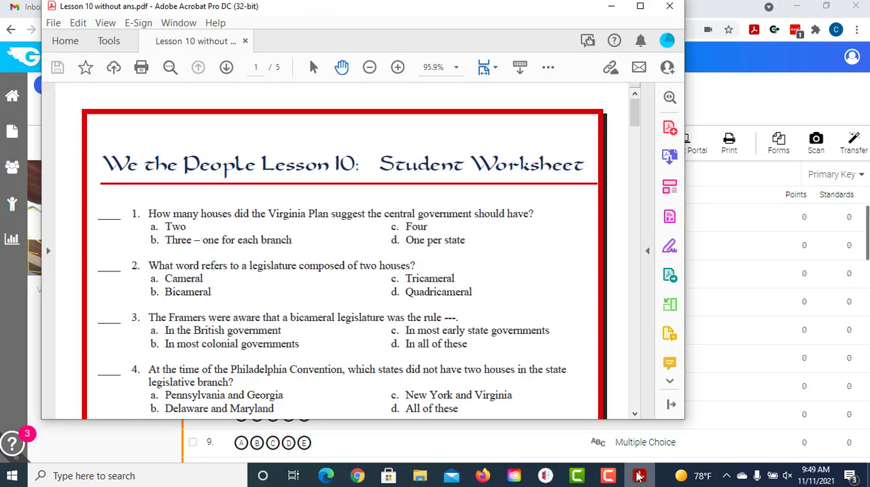
left_click(637, 475)
left_click(797, 7)
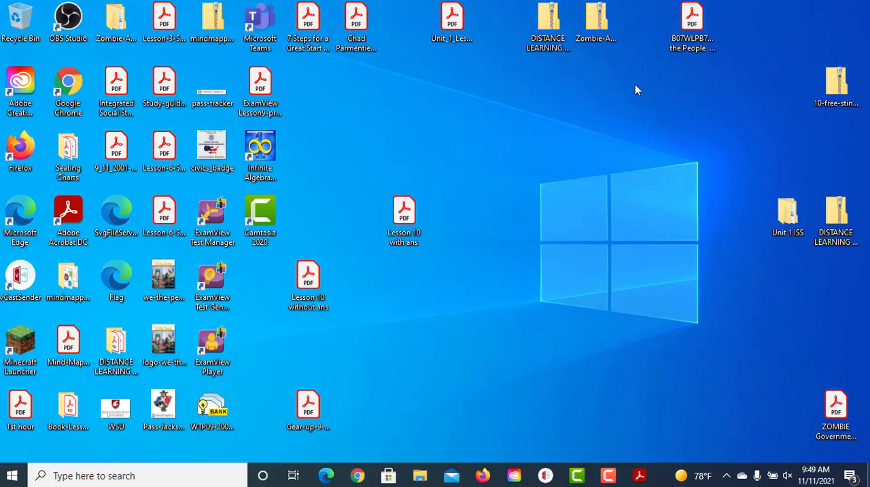
double_click(403, 218)
scroll(413, 224, "up", 5)
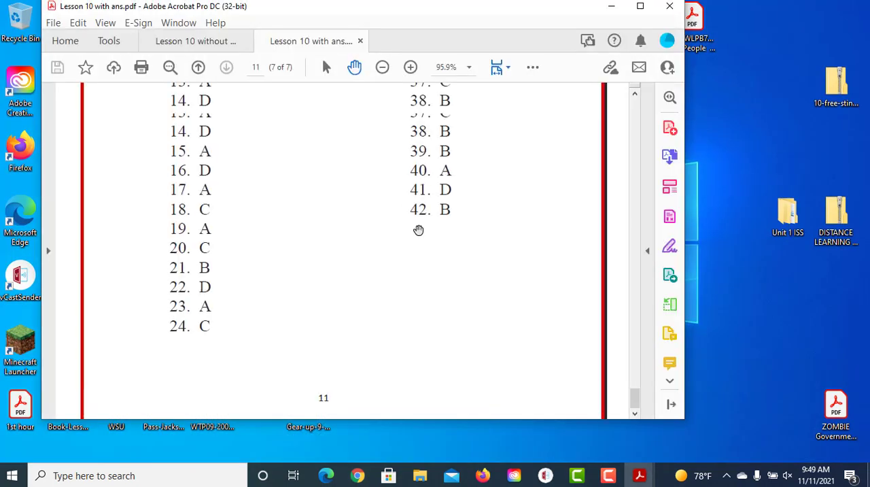
scroll(418, 229, "up", 4)
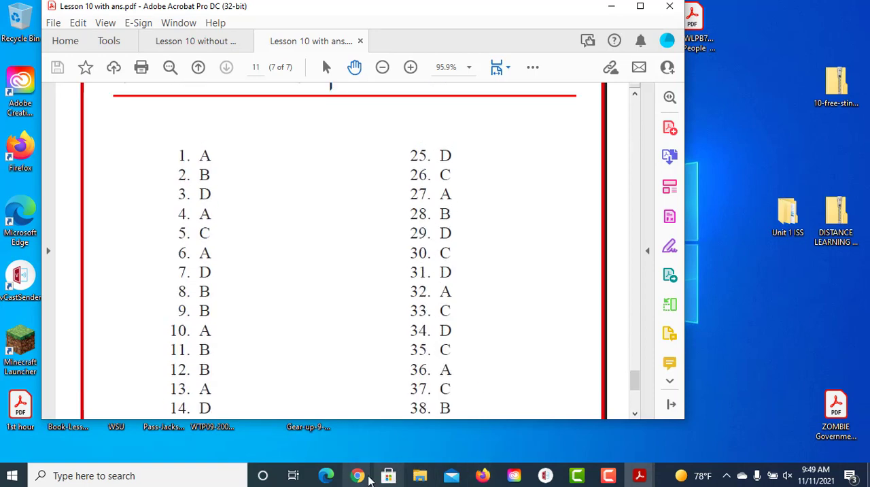
Step: Switch back to GradeCam and mark the primary key answers A for question 1, B for question 2 and D for question 3
mouse_move(370, 479)
mouse_move(302, 445)
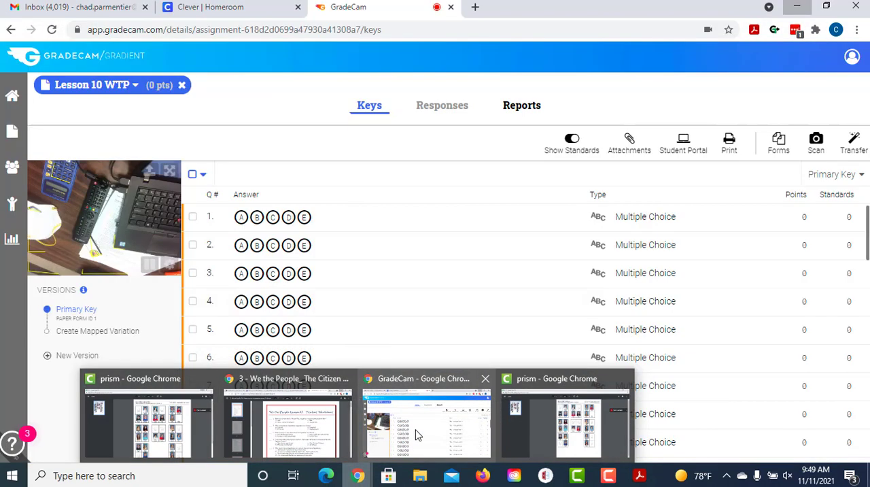
left_click(416, 434)
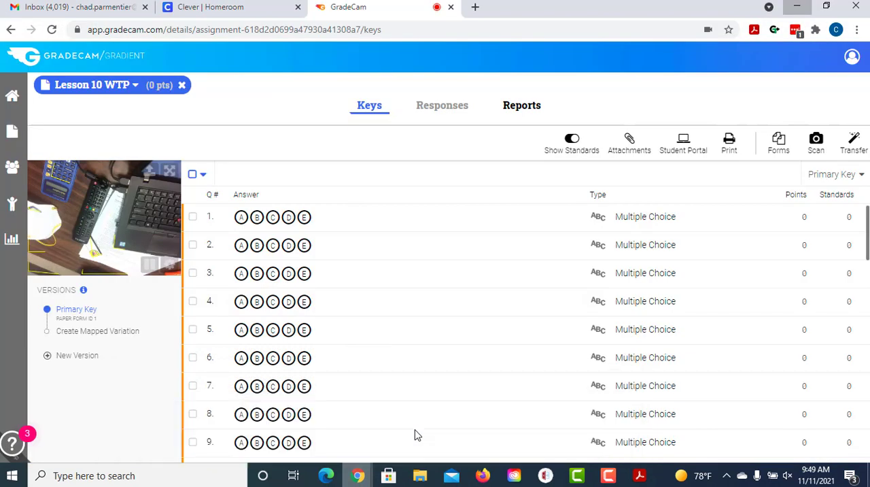
left_click(242, 217)
left_click(257, 244)
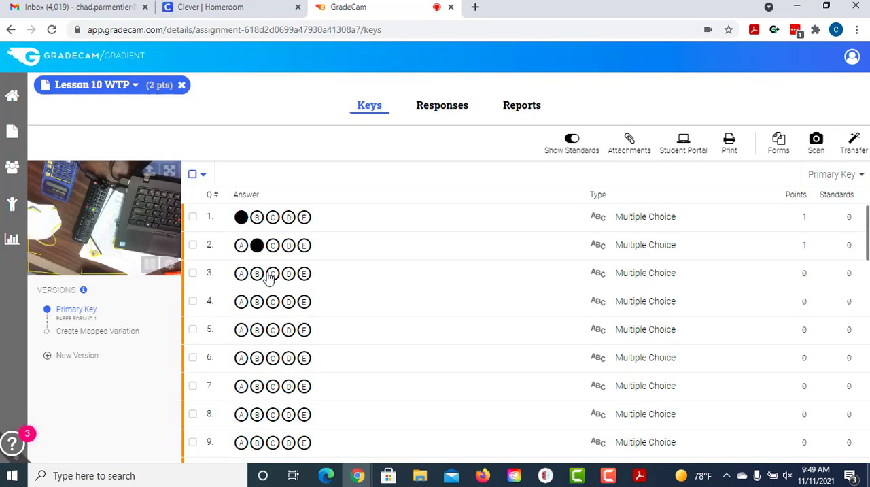
left_click(288, 273)
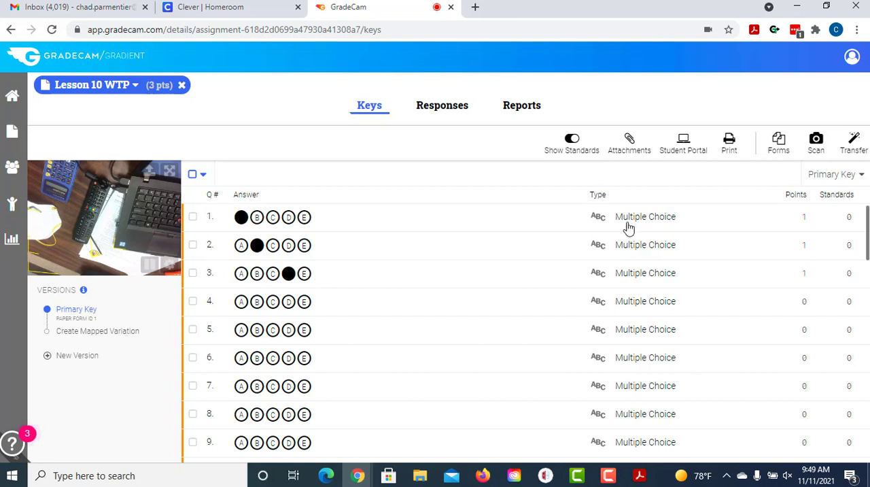
Step: Align question 1 with the Grade 9 Social Studies standard HS.C.CP.2, found by searching "legisla" in Academic Standards - KY (2006-2019), and save
left_click(839, 225)
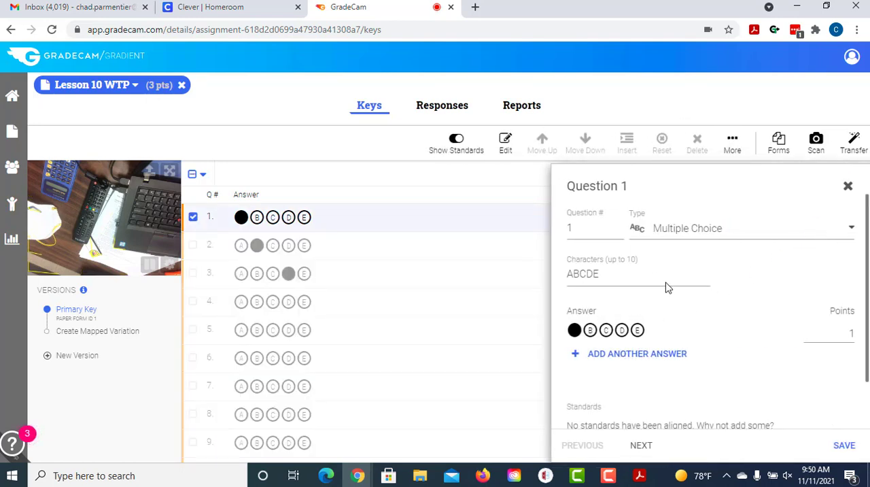
scroll(659, 310, "down", 1)
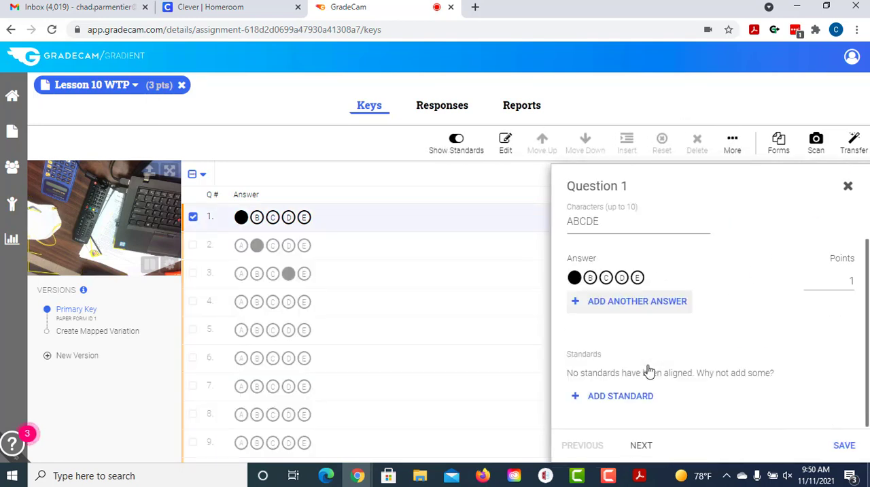
left_click(620, 396)
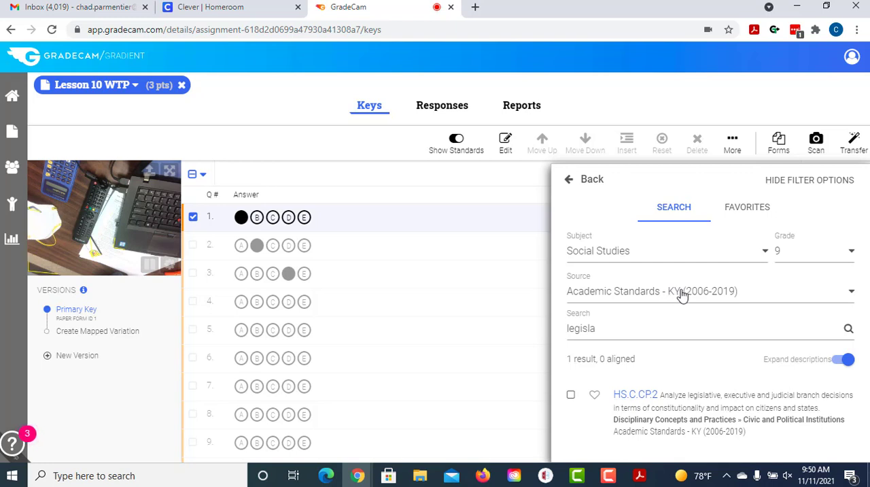
left_click(615, 331)
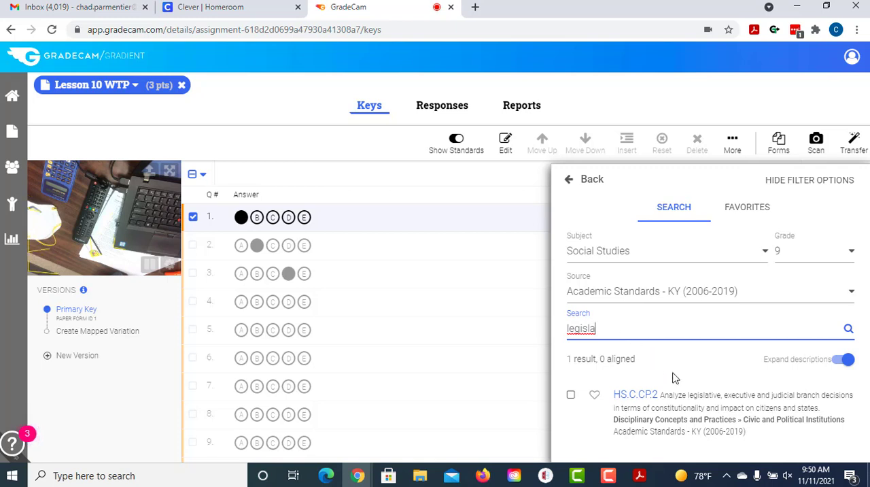
left_click(572, 397)
left_click(584, 181)
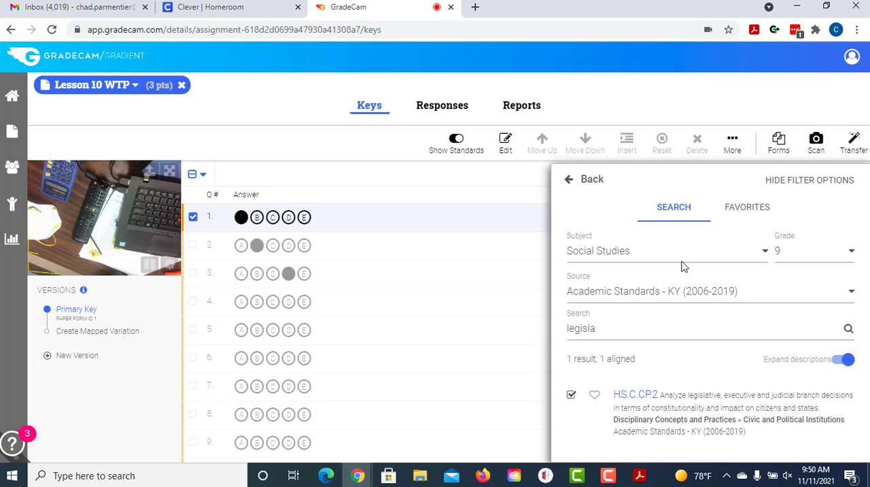
left_click(836, 446)
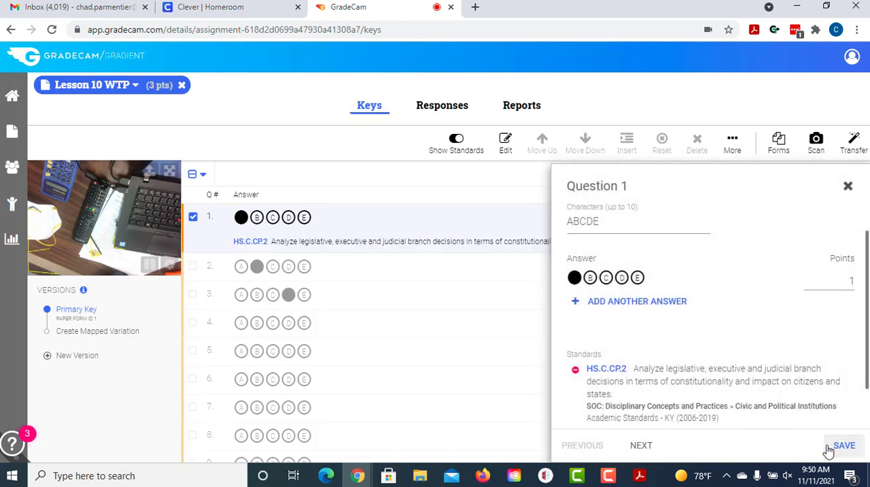
left_click(848, 187)
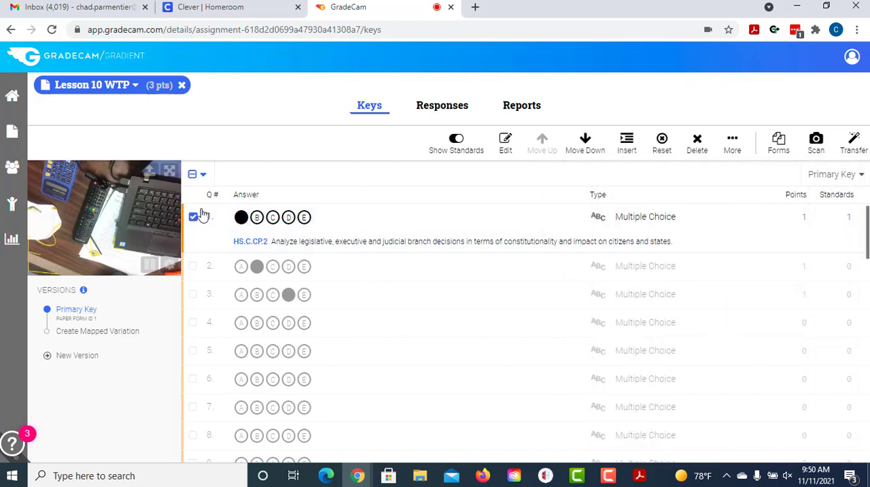
scroll(330, 285, "down", 13)
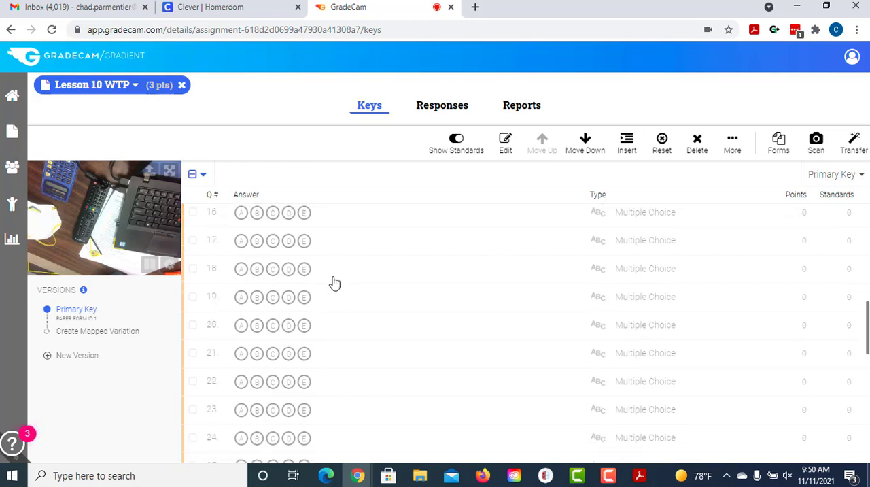
scroll(330, 291, "up", 13)
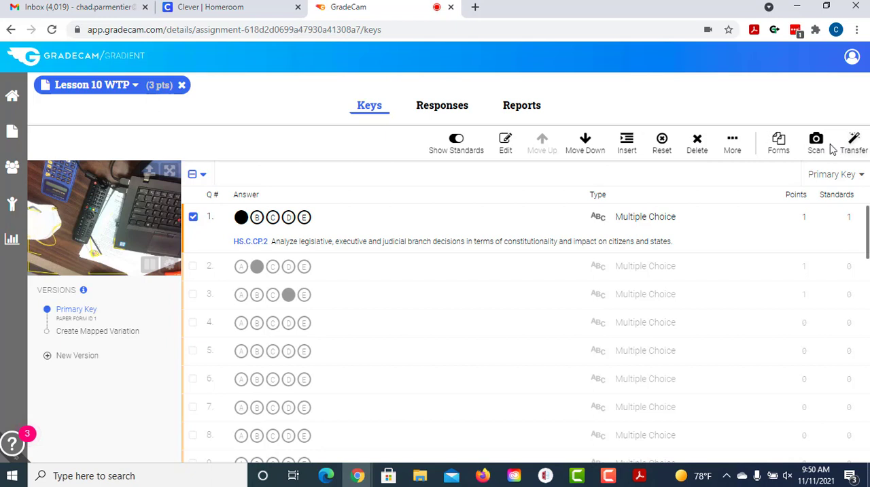
left_click(728, 144)
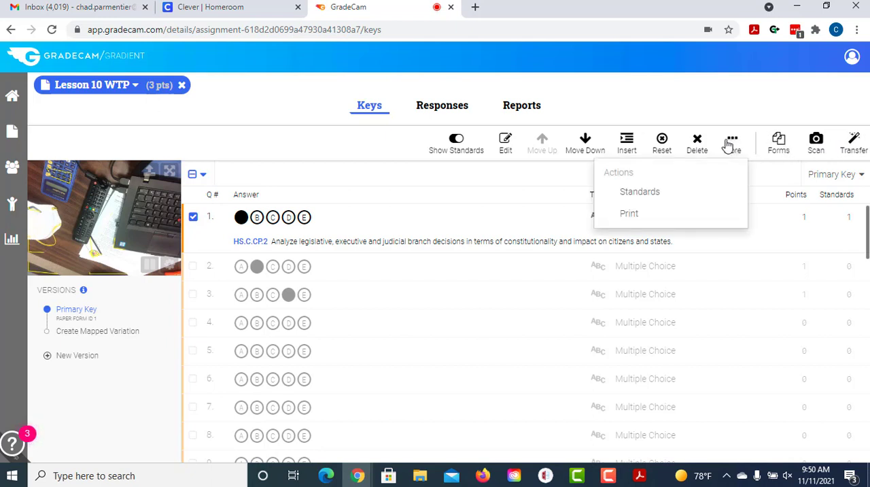
left_click(732, 103)
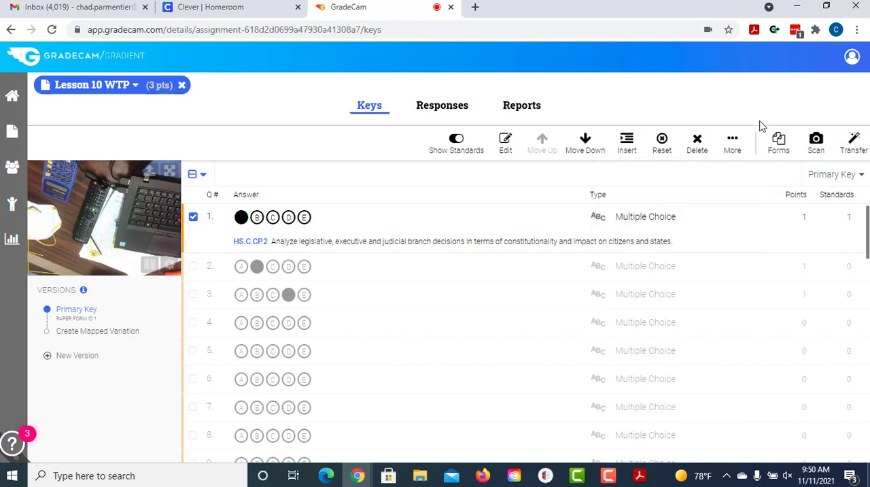
Step: Review the Lesson 10 WTP assignment's name, description, question count and date in its edit form, and save it
left_click(111, 88)
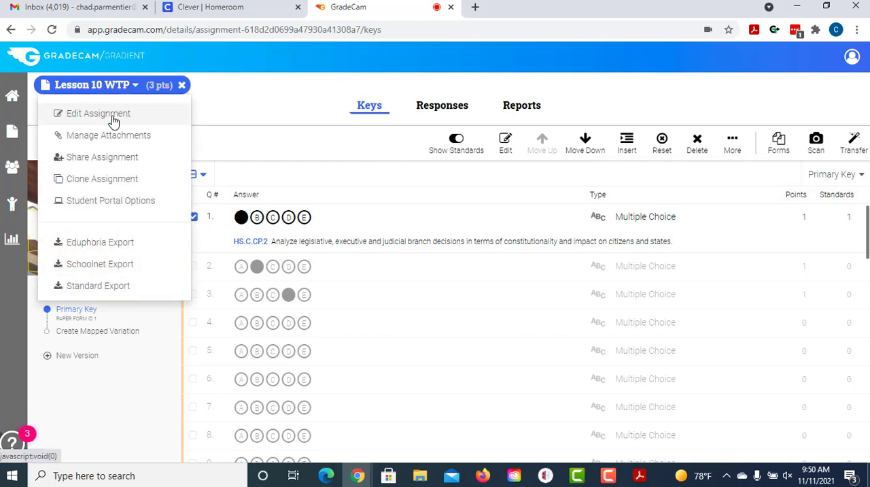
left_click(98, 113)
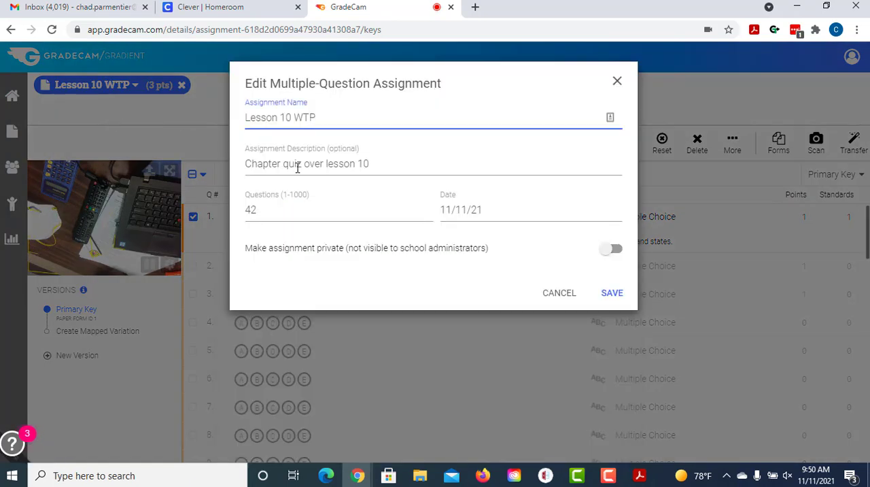
left_click(611, 292)
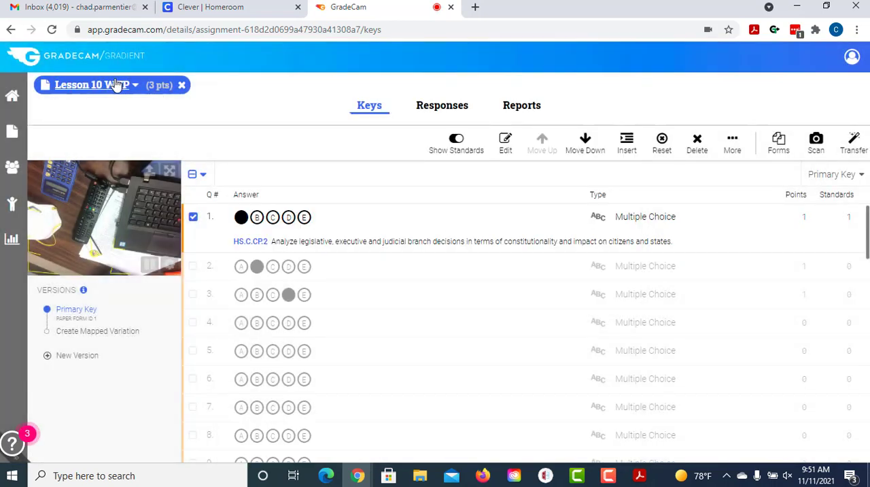
Step: Review the assignment's Student Portal options, including the turn-in window, its restrictions and the review settings, and leave without saving
left_click(117, 87)
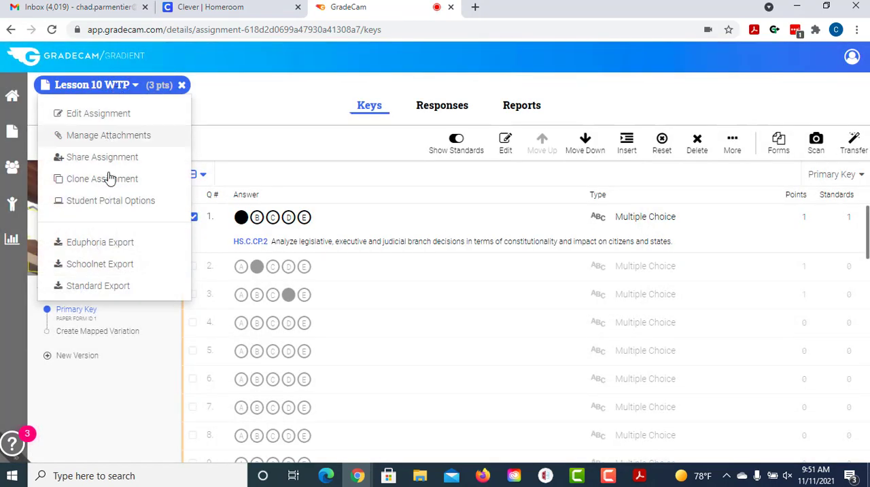
left_click(110, 200)
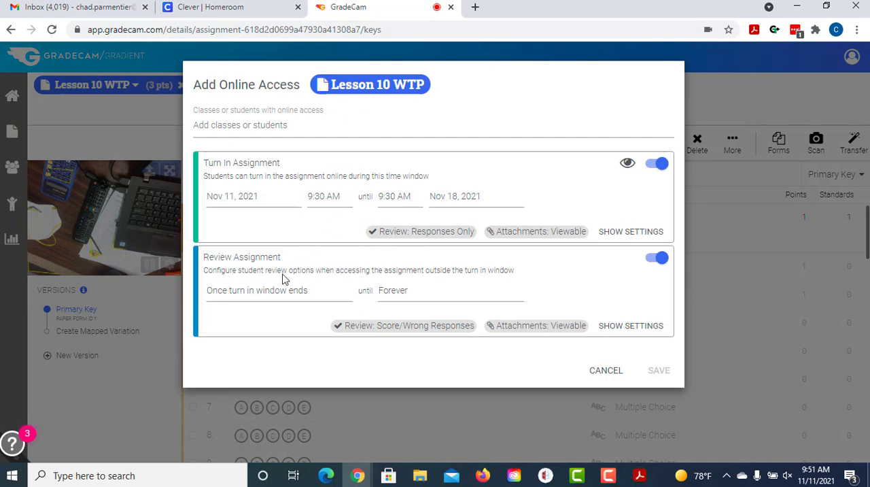
left_click(627, 237)
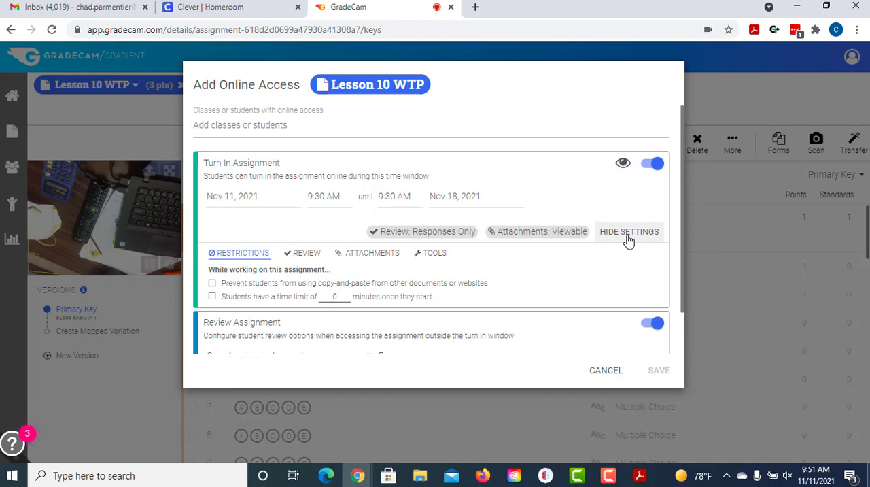
scroll(621, 268, "down", 1)
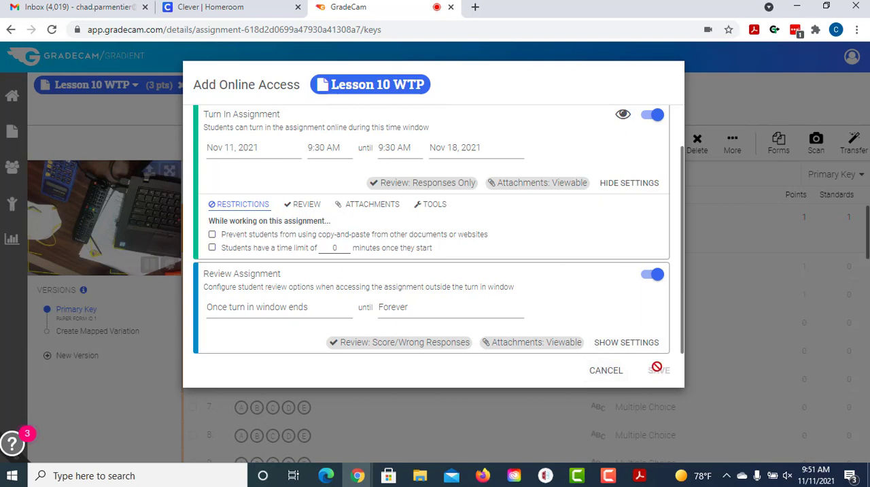
left_click(606, 372)
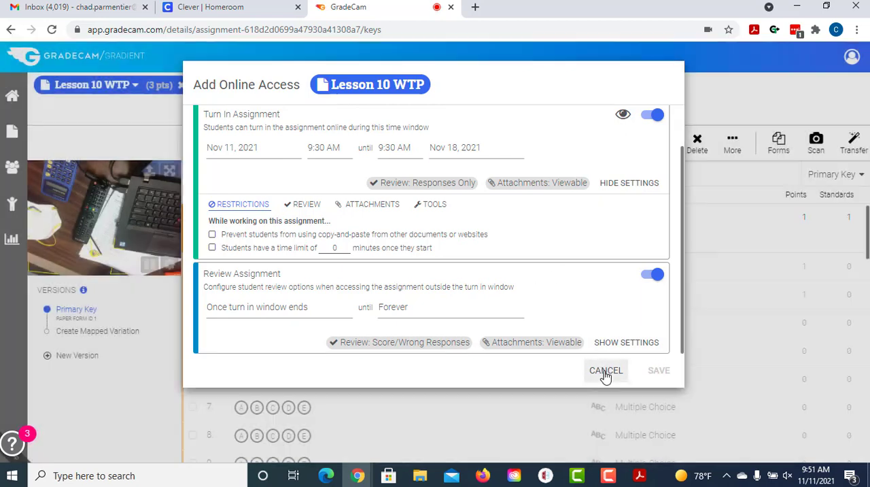
Step: Review the Lesson 10 WTP assignment's sharing settings and permissions, and close them without sharing
left_click(96, 87)
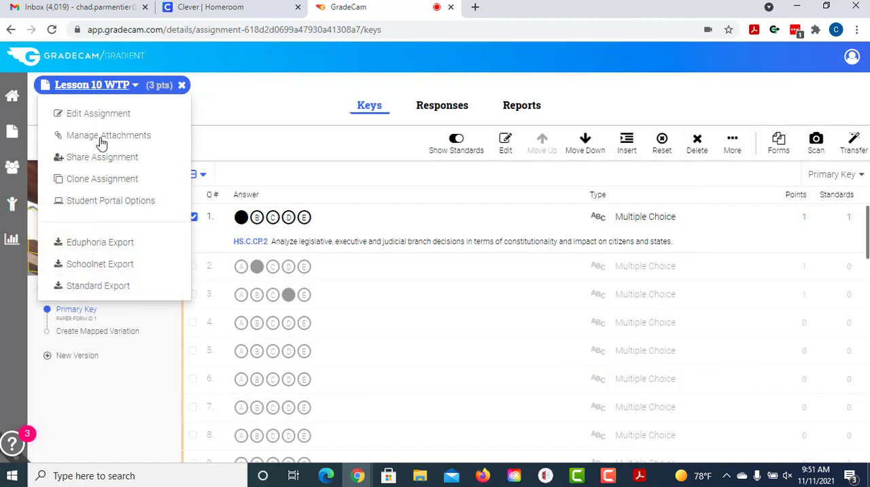
left_click(111, 156)
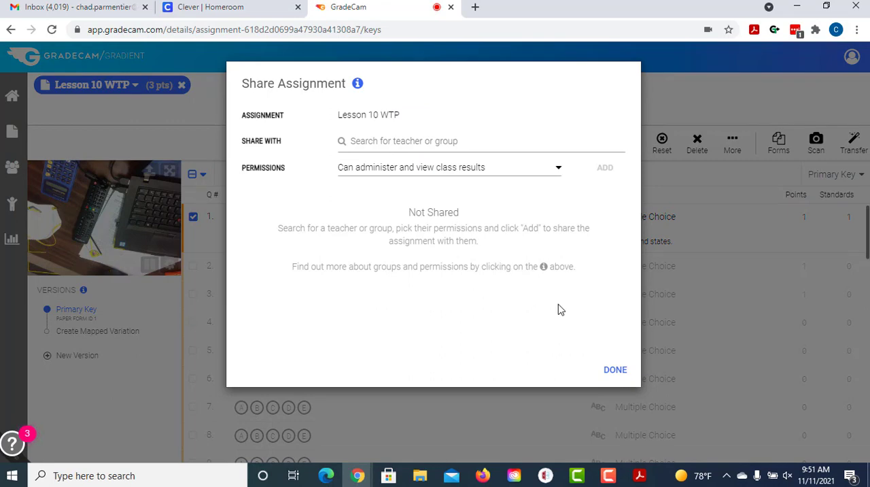
left_click(615, 370)
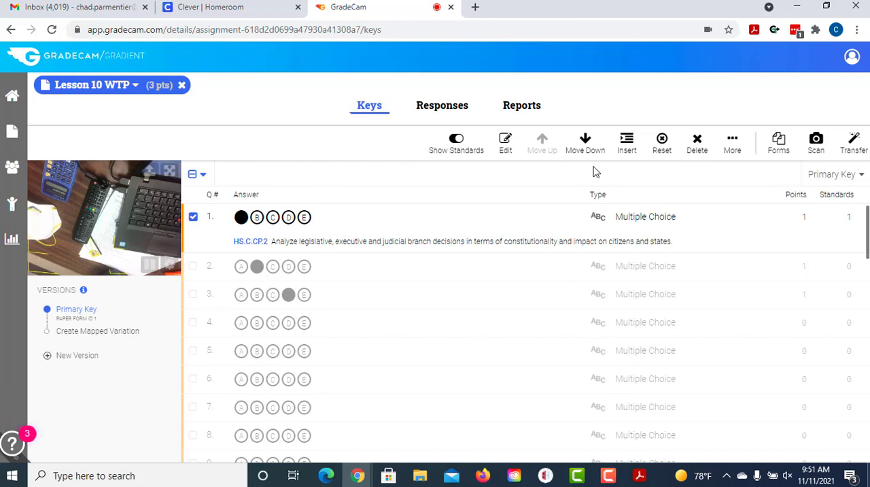
Step: Give the Regular-6 Integrated Social Studies class online access to Lesson 10 WTP, found by searching "in", and save
left_click(130, 88)
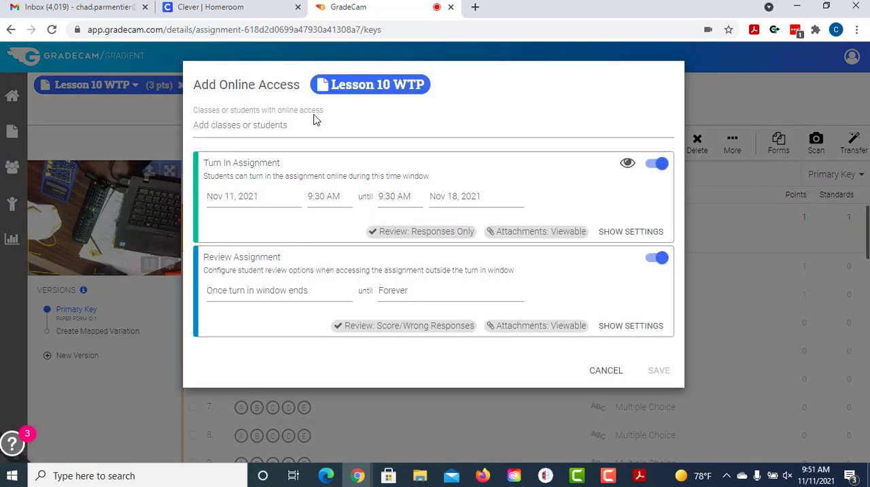
left_click(300, 127)
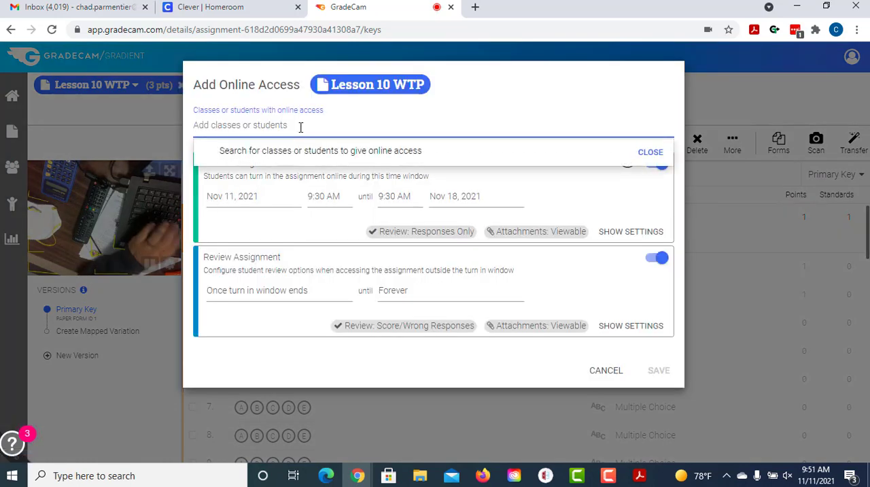
type("in")
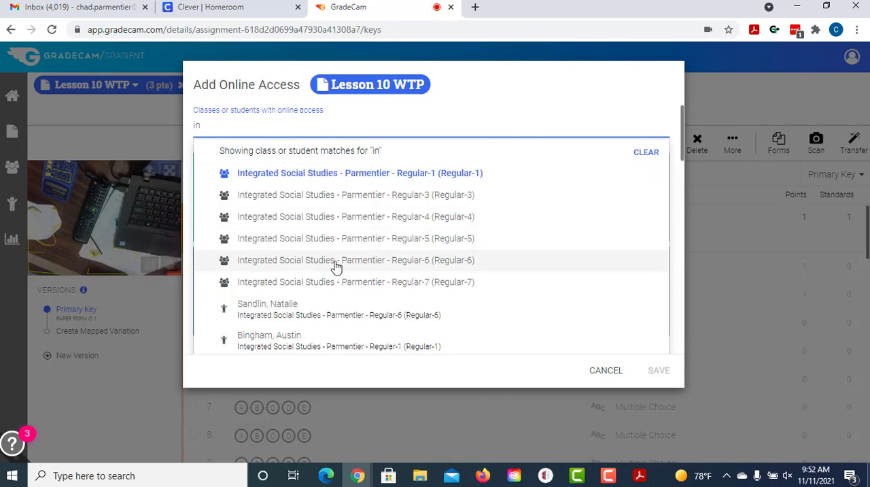
left_click(335, 266)
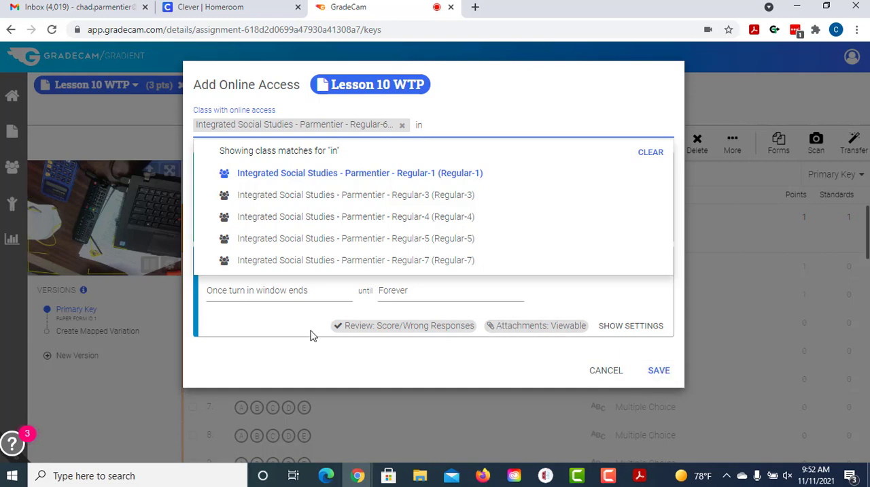
left_click(660, 377)
left_click(660, 377)
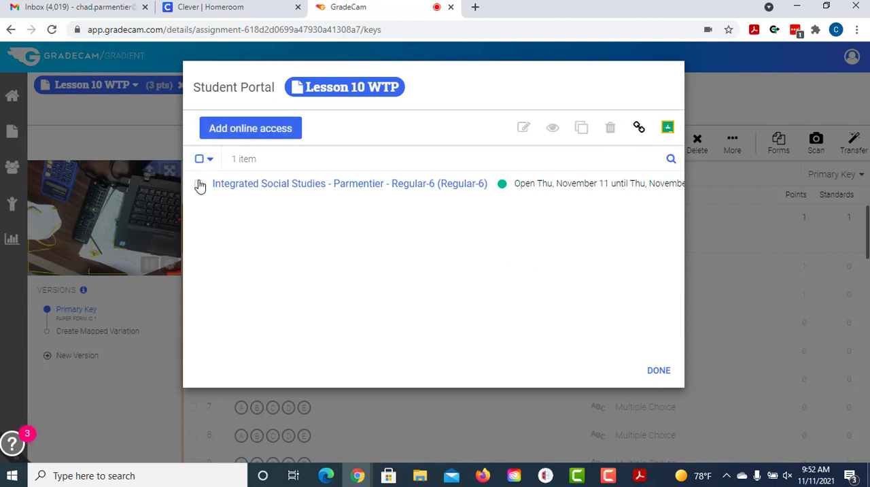
left_click(199, 183)
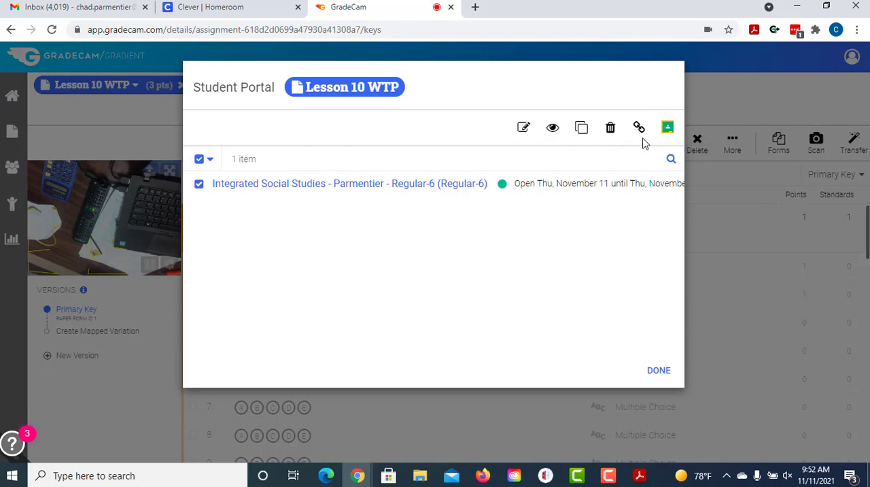
left_click(667, 129)
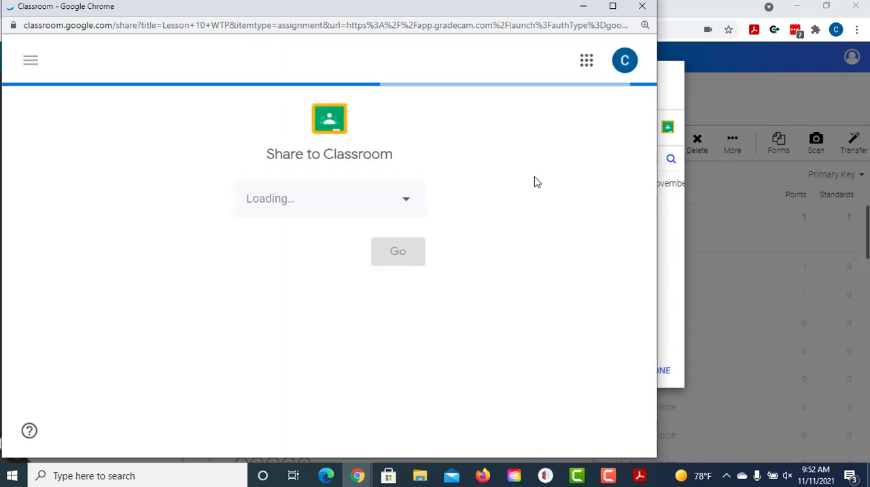
left_click(403, 201)
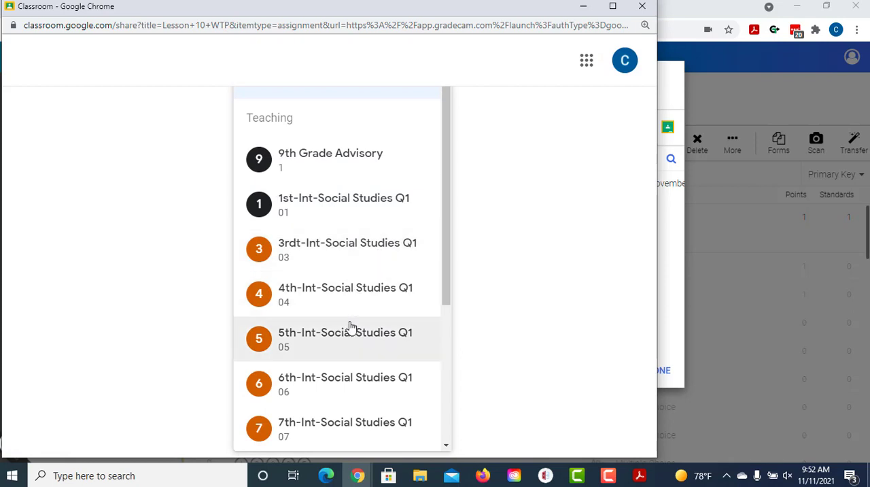
left_click(343, 383)
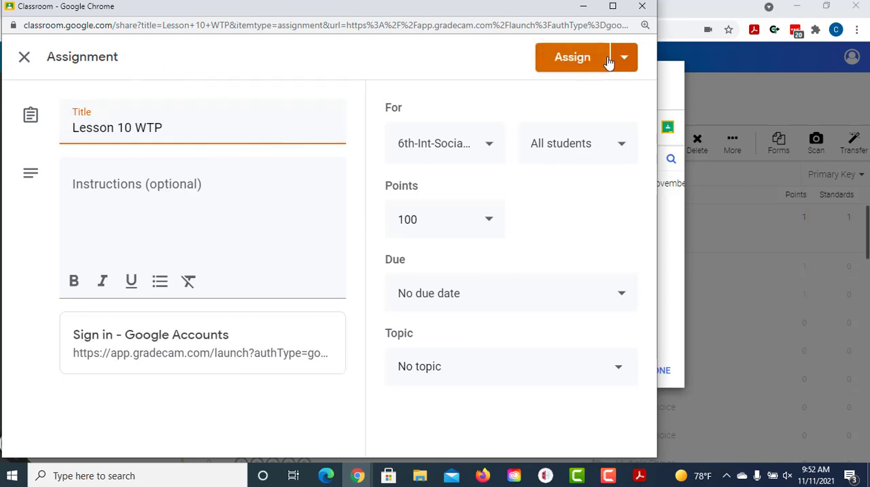
left_click(643, 7)
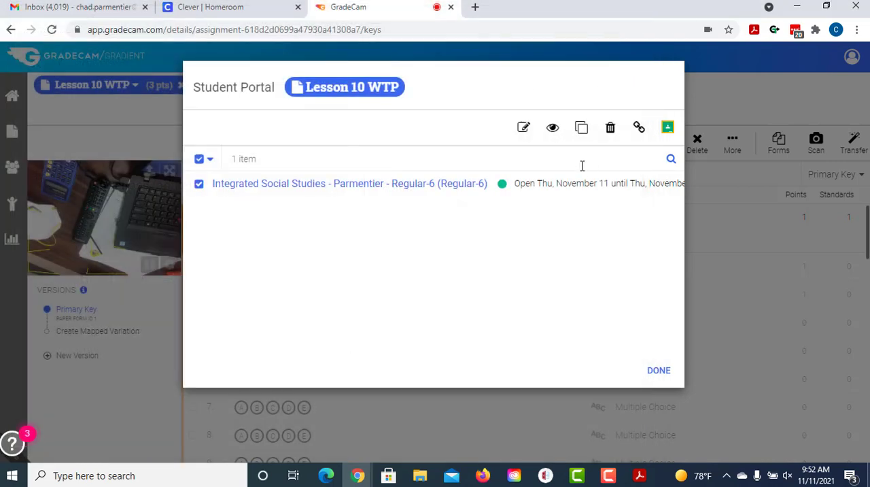
left_click(677, 129)
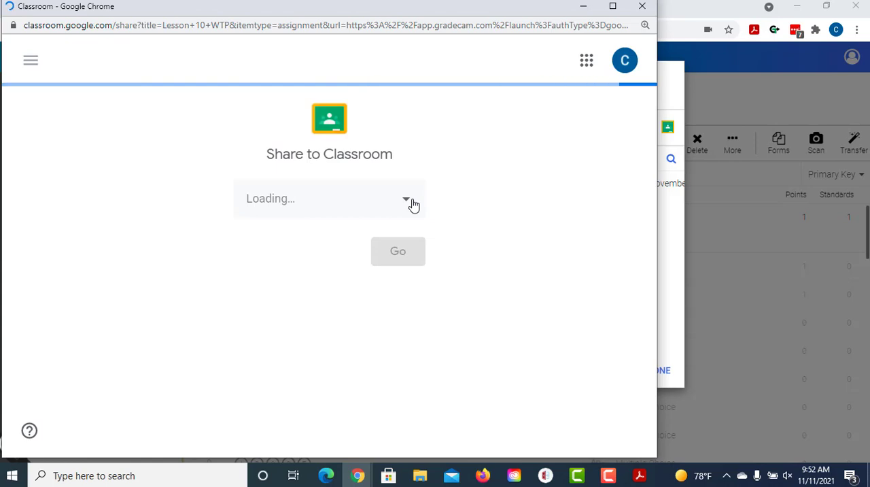
left_click(407, 204)
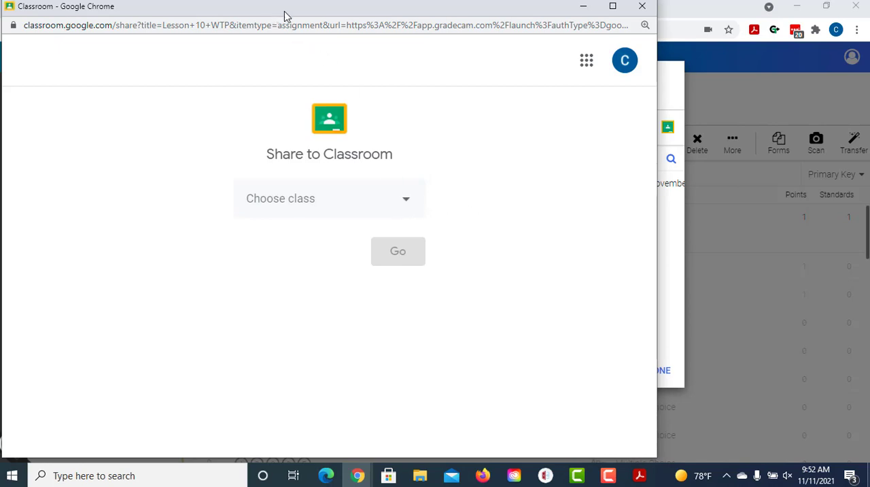
left_click_drag(271, 12, 418, 39)
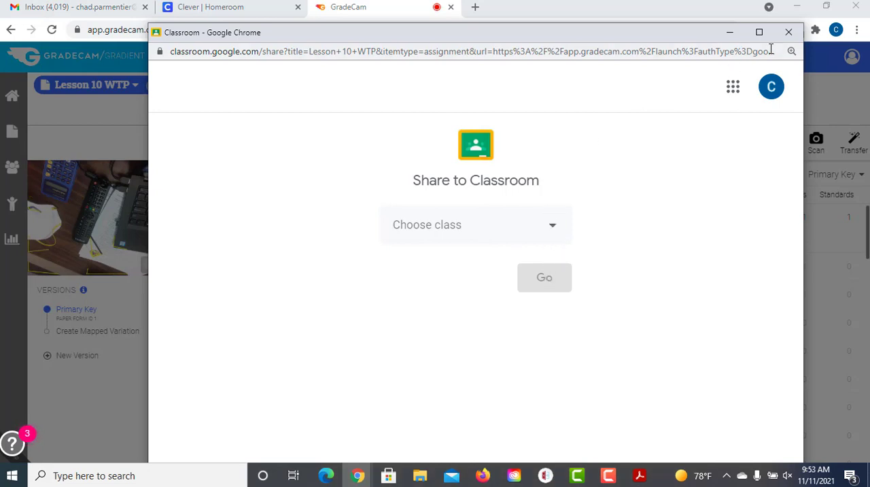
left_click(788, 32)
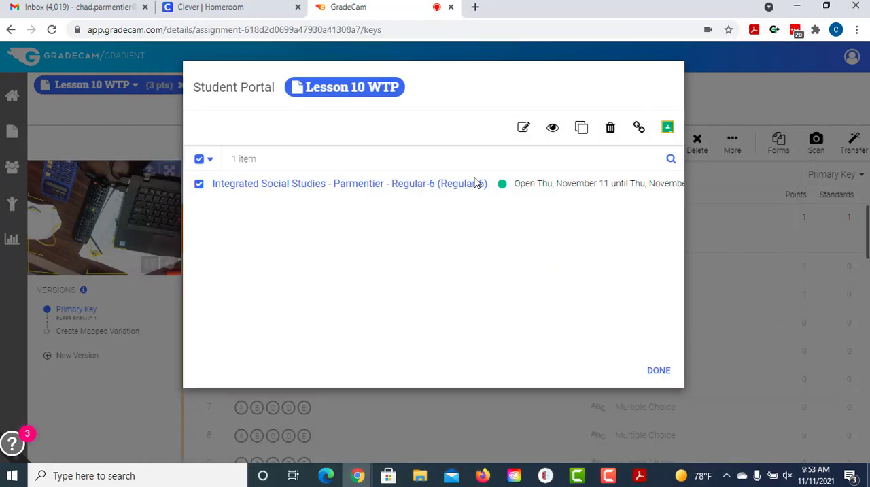
Step: Review the Regular-6 class's turn-in and review windows in its online access settings, and return to the Student Portal list
left_click(376, 183)
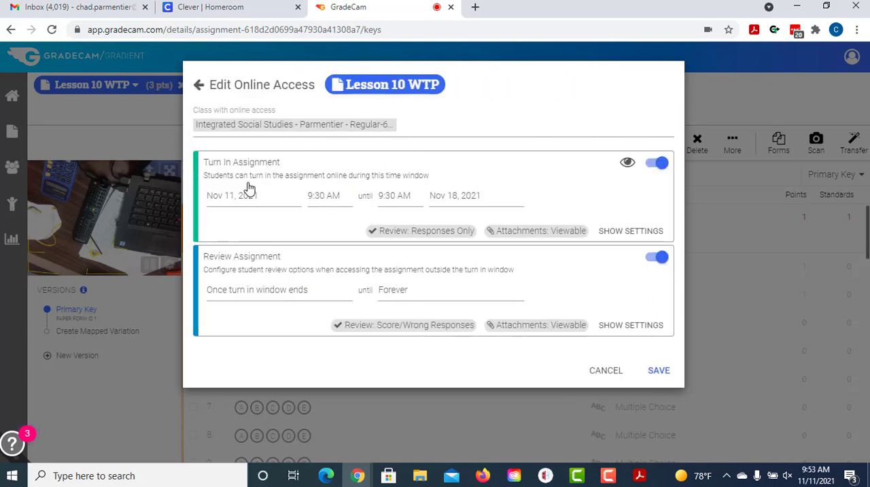
left_click(661, 371)
left_click(199, 85)
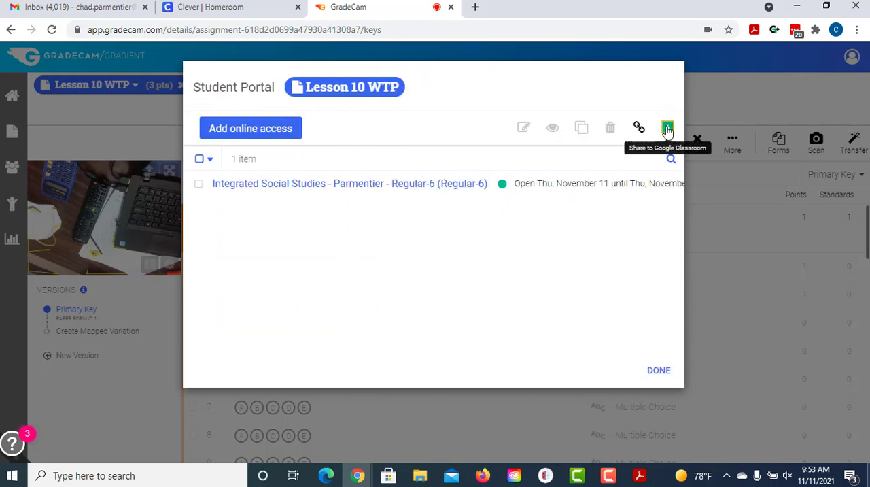
Step: Share the assignment to the Google Classroom class 6th-Int-Social Studies Q1, worth 41 points and without a topic
left_click(667, 127)
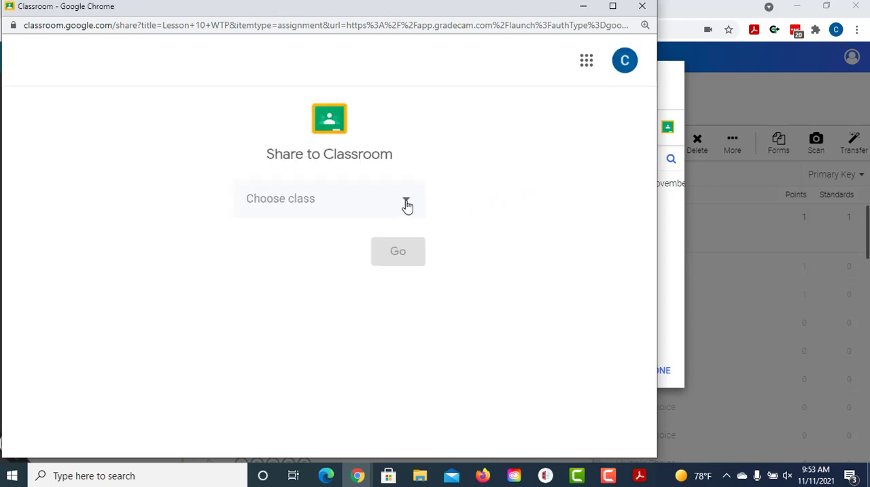
left_click(407, 204)
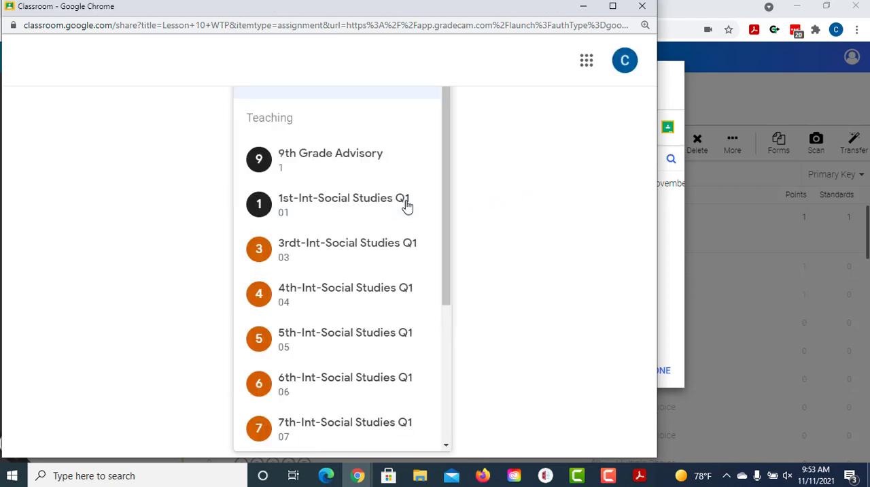
left_click(339, 392)
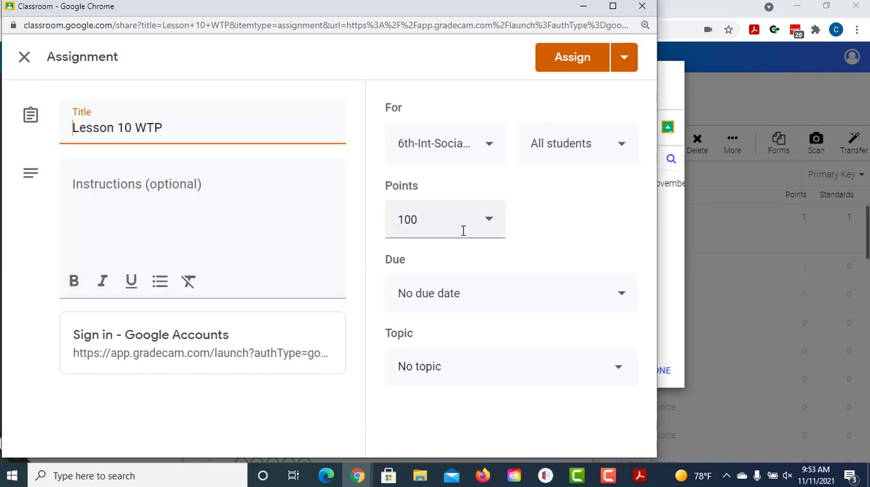
left_click(486, 224)
left_click_drag(428, 220, 350, 219)
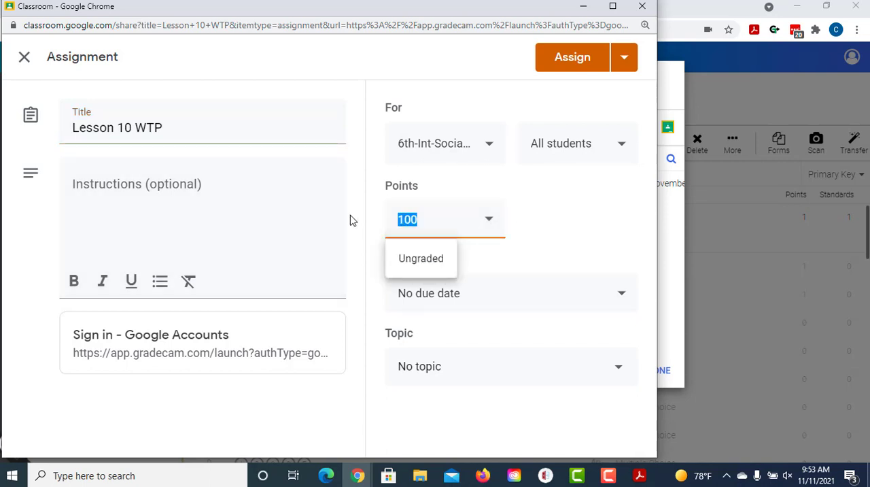
type("41")
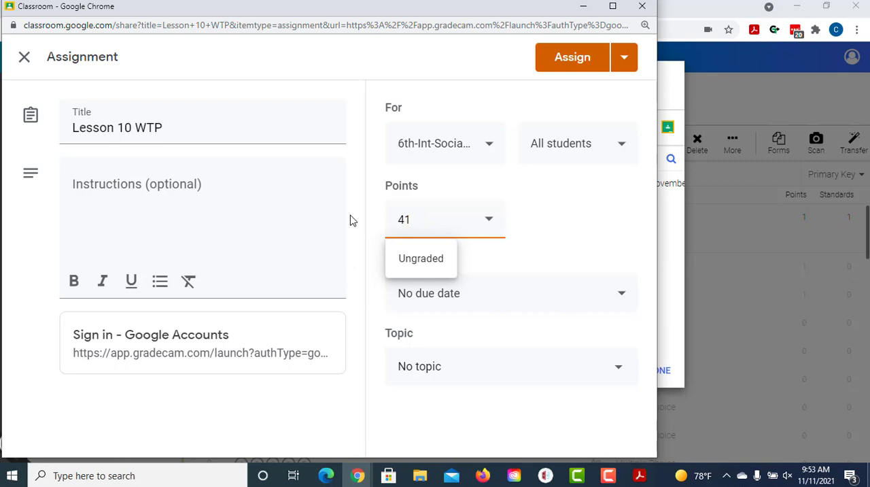
left_click(541, 198)
left_click(433, 364)
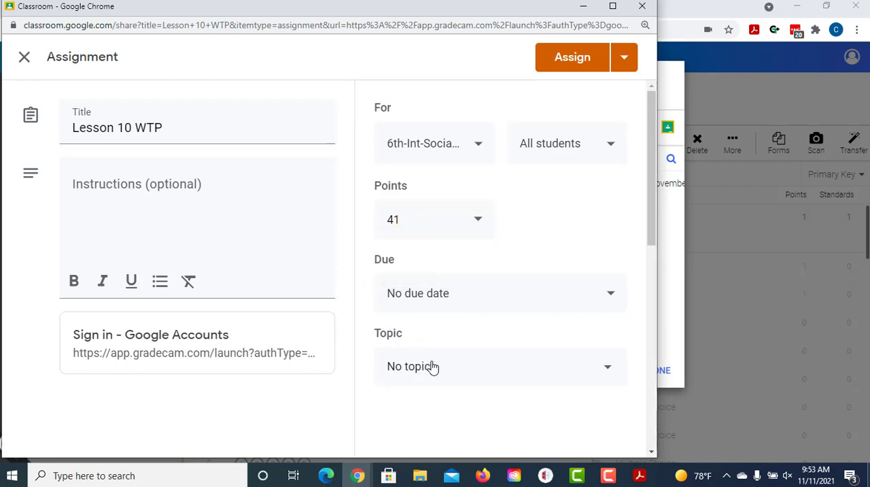
scroll(433, 373, "down", 3)
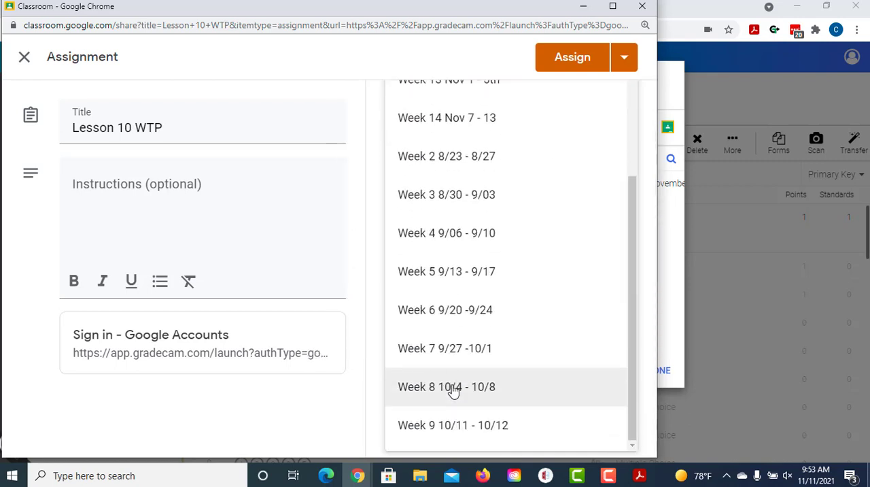
scroll(454, 389, "up", 3)
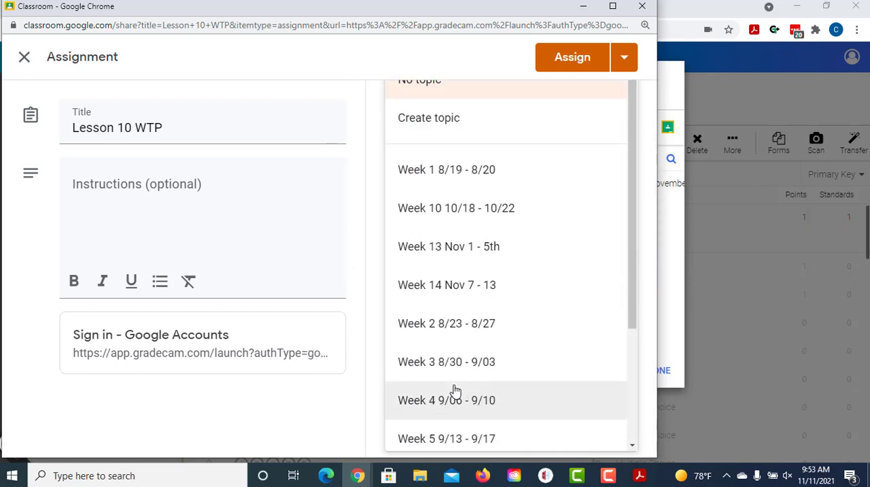
left_click(651, 201)
Step: Retitle the Classroom assignment Lesson 10 WTP TEST 2, assign it to all students, and return to the GradeCam answer key
left_click(251, 135)
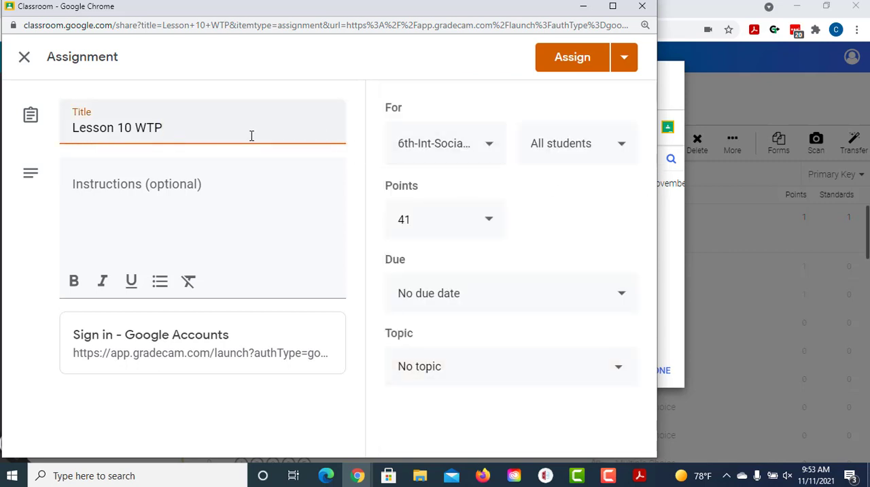
type("TEST 2")
left_click(215, 206)
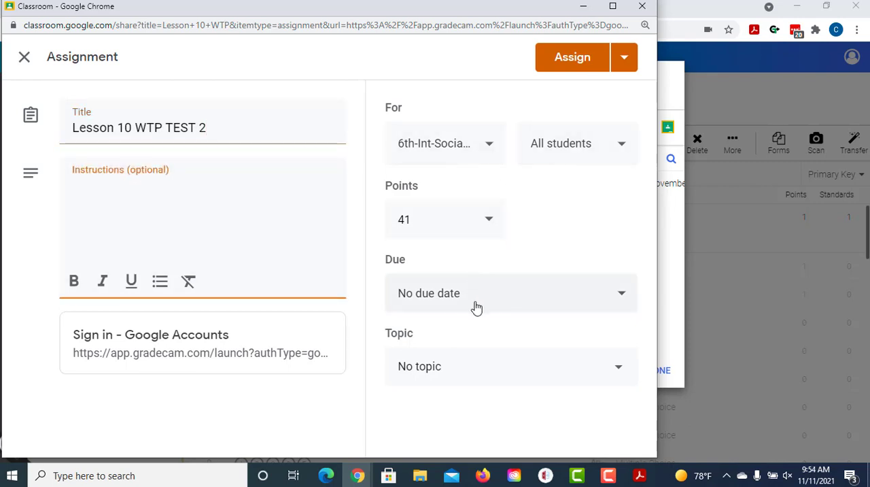
left_click(560, 67)
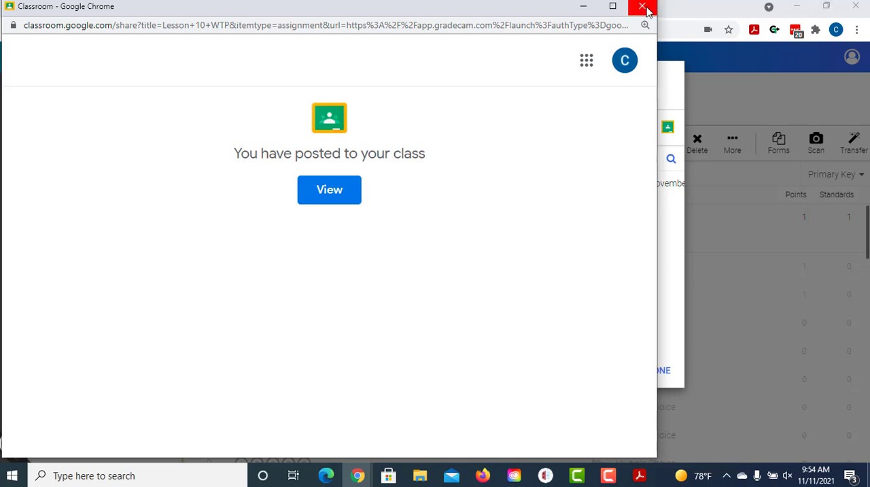
left_click(643, 8)
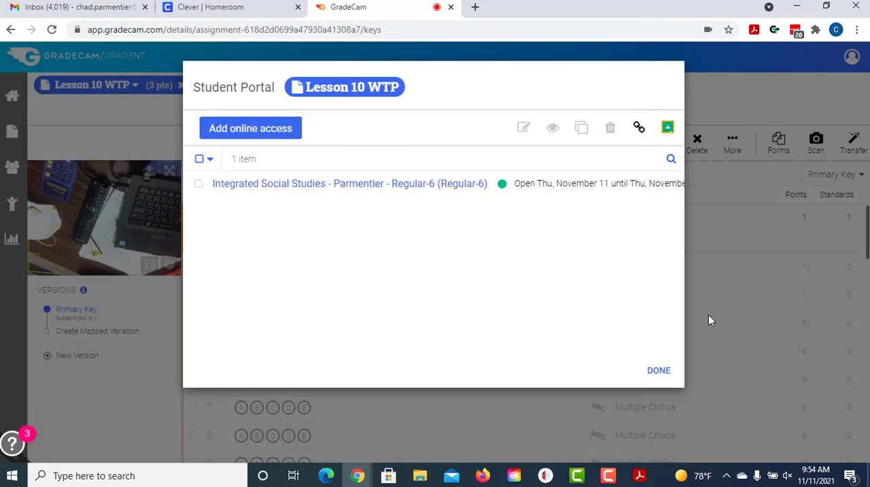
left_click(659, 371)
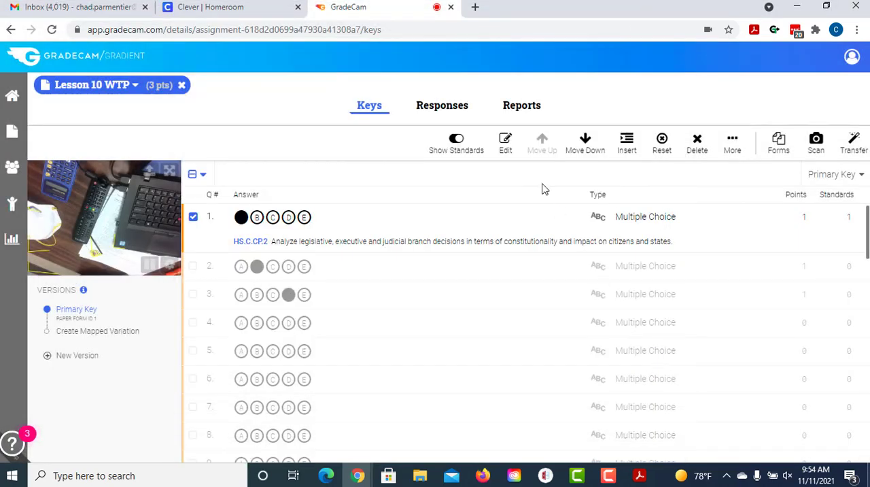
Step: Examine the assignment's Score Graph report and the report types offered for students and classes
left_click(523, 112)
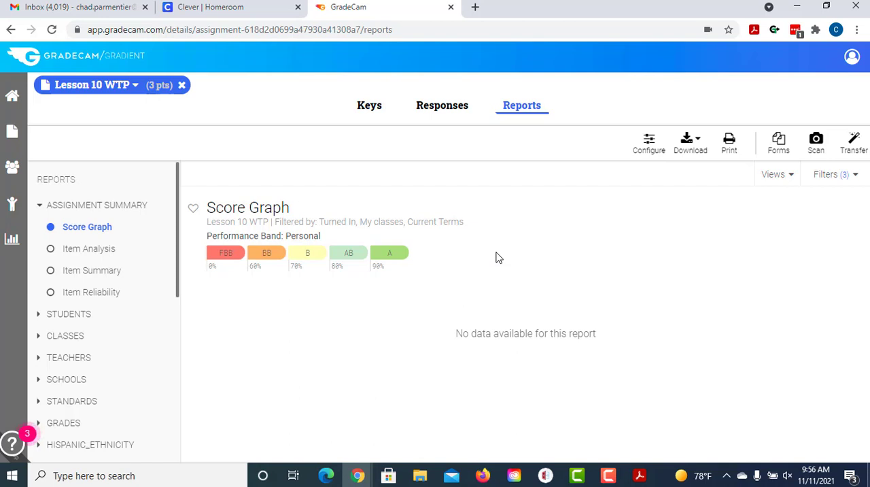
left_click(70, 317)
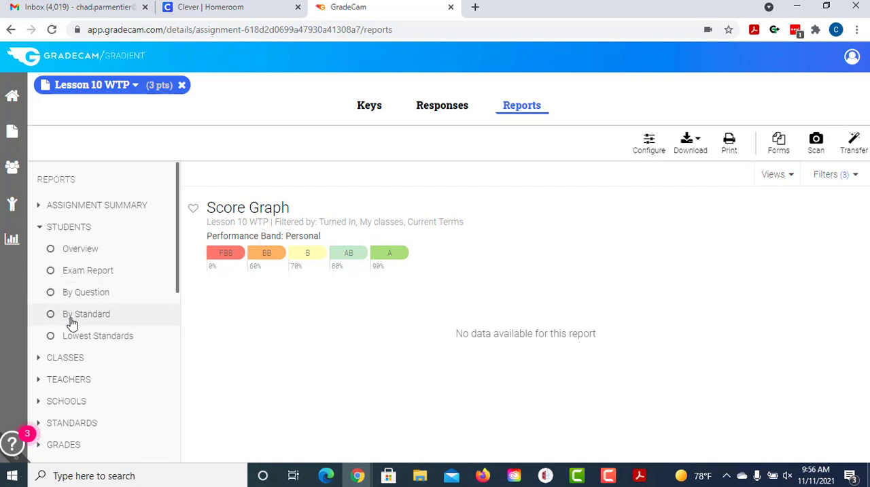
left_click(65, 357)
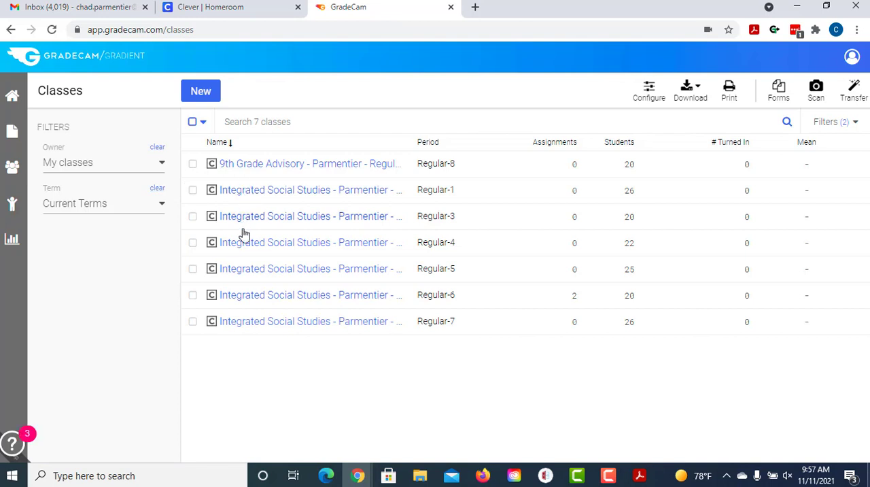
Step: Look through the student list of the Regular-6 Integrated Social Studies class
left_click(274, 299)
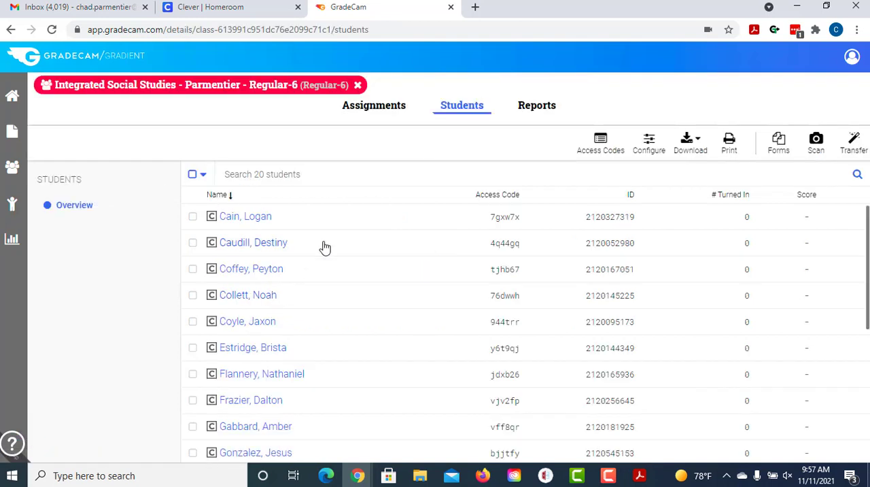
scroll(324, 250, "down", 1)
scroll(325, 251, "up", 1)
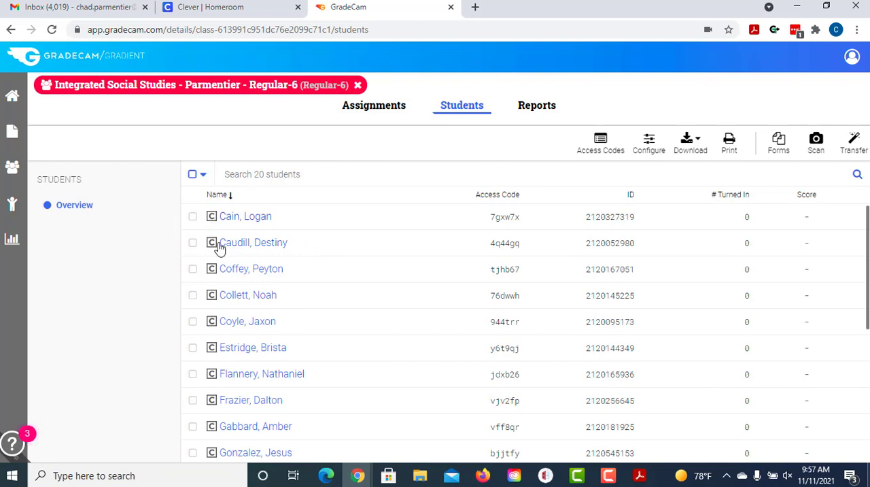